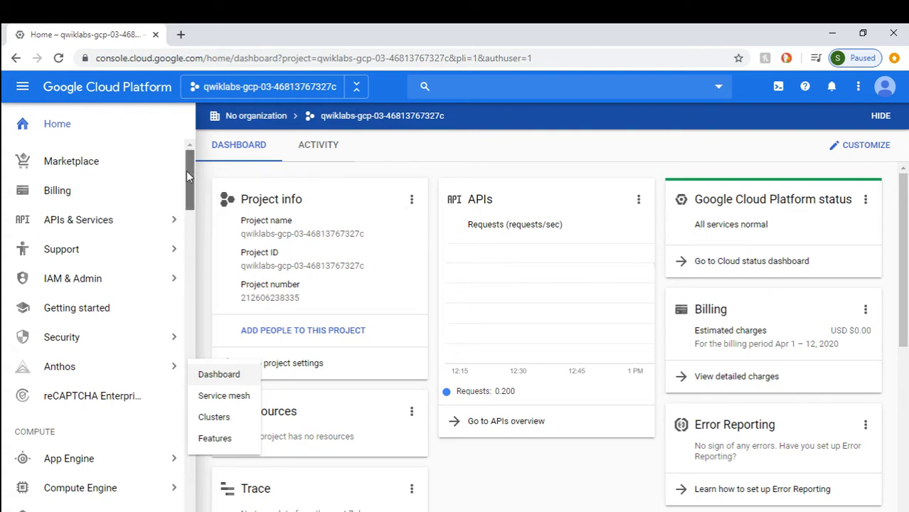
# Step: Open the Cloud Storage browser and start creating a new bucket
pyautogui.moveTo(186, 171); pyautogui.dragTo(209, 250)
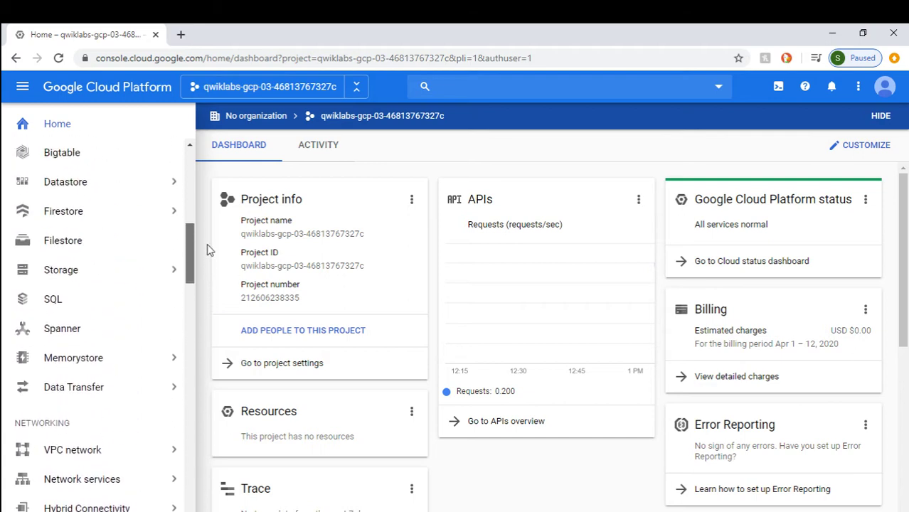
pyautogui.moveTo(178, 271)
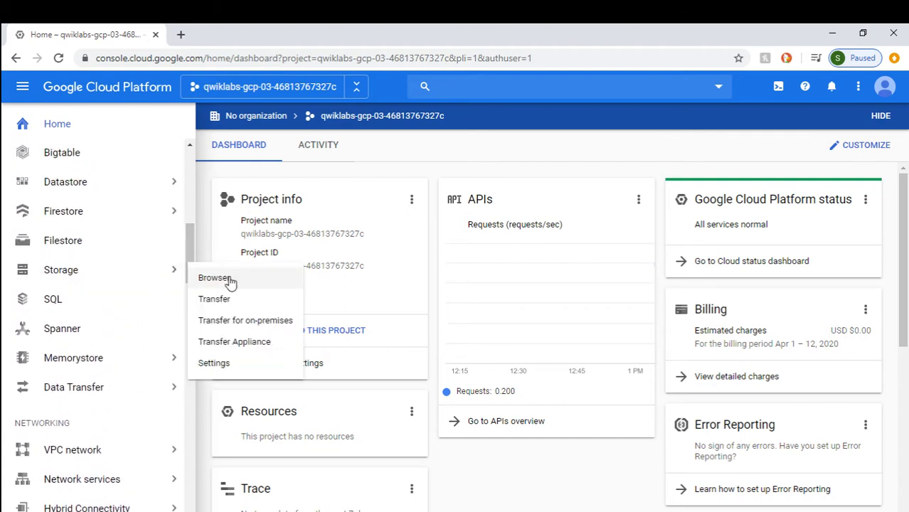
pyautogui.click(231, 282)
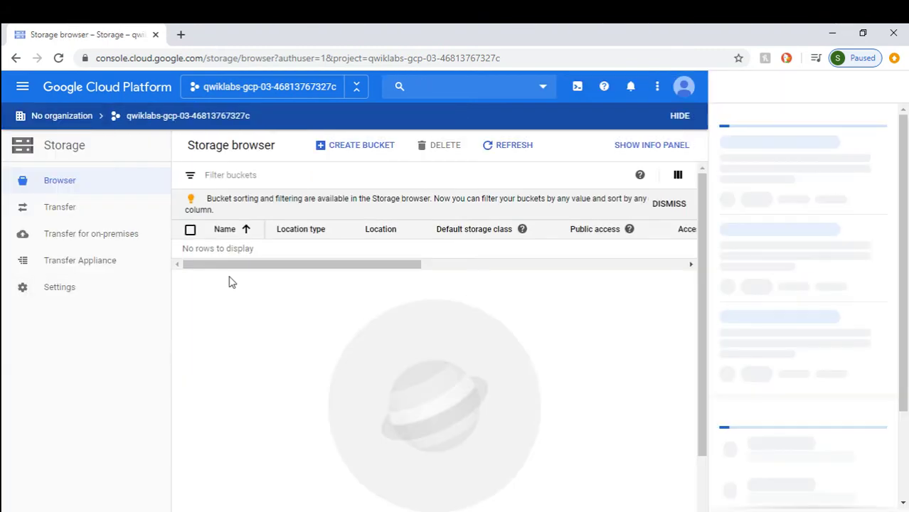
pyautogui.click(350, 151)
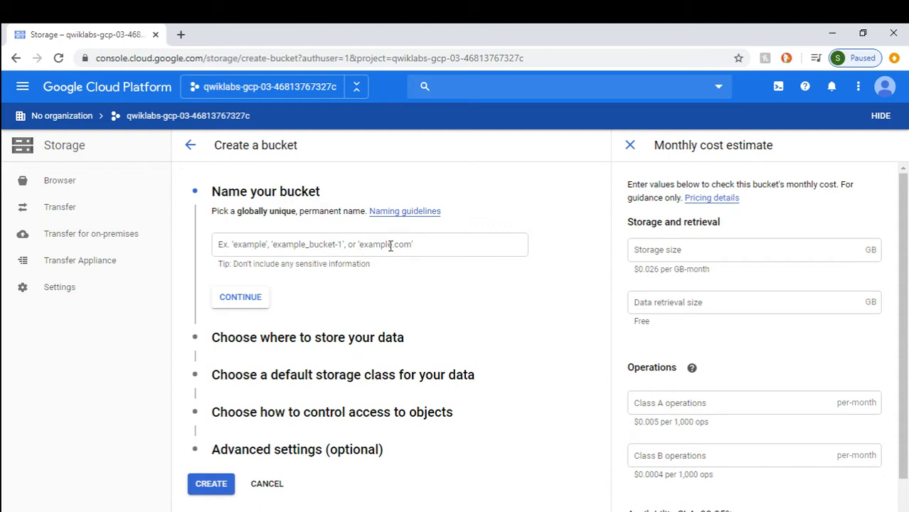
pyautogui.click(390, 245)
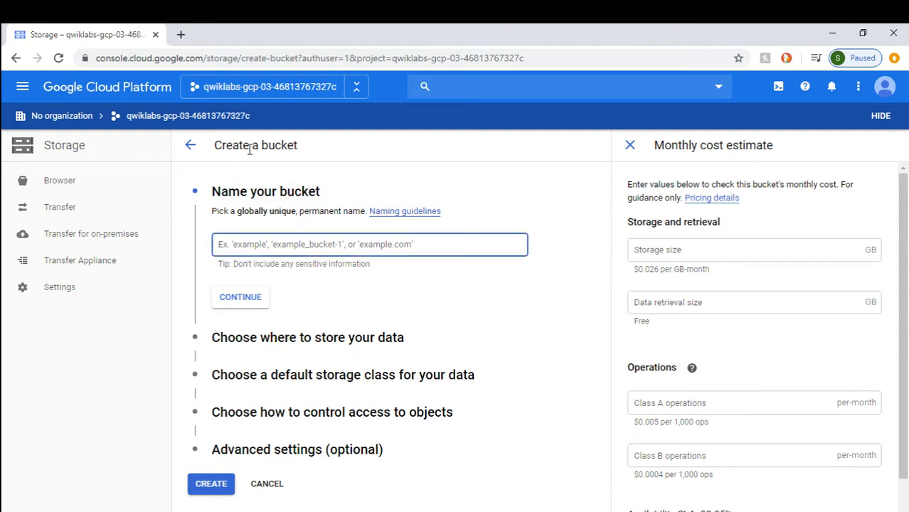
pyautogui.click(192, 116)
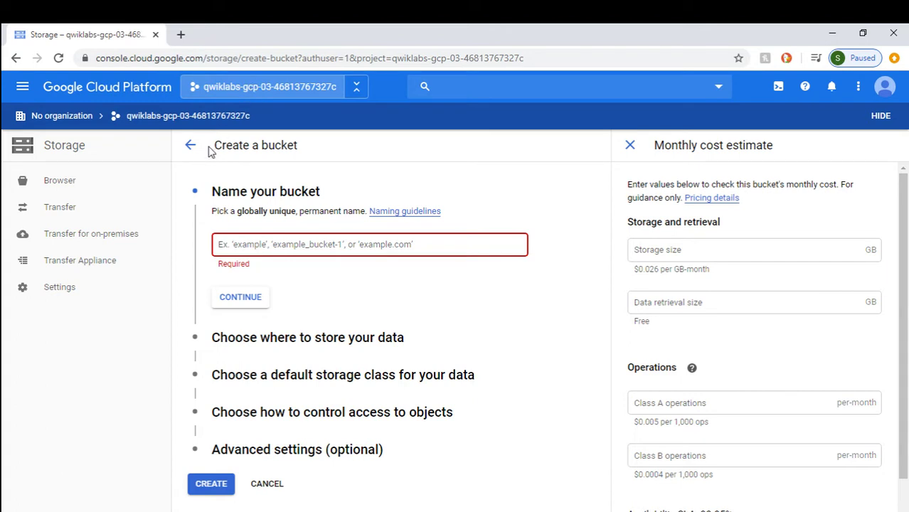
pyautogui.click(320, 245)
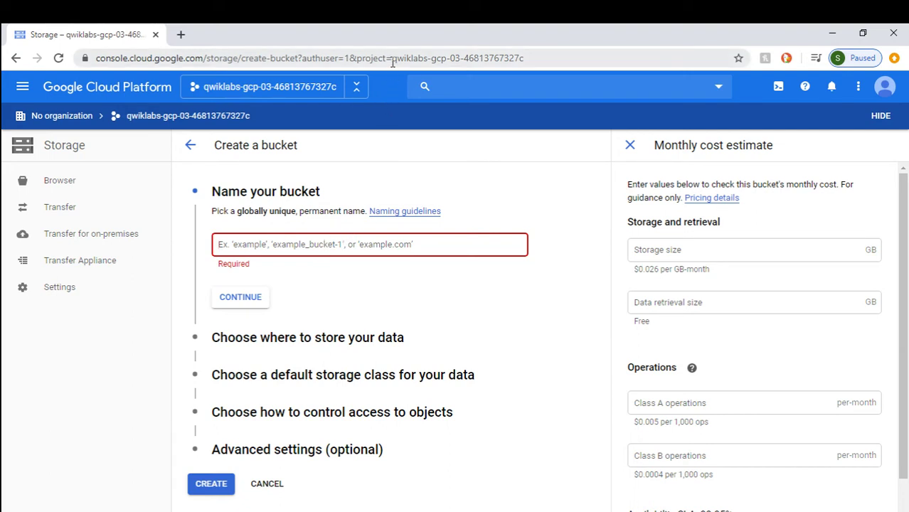
pyautogui.moveTo(392, 59); pyautogui.dragTo(536, 62)
pyautogui.hotkey('ctrl', 'c')
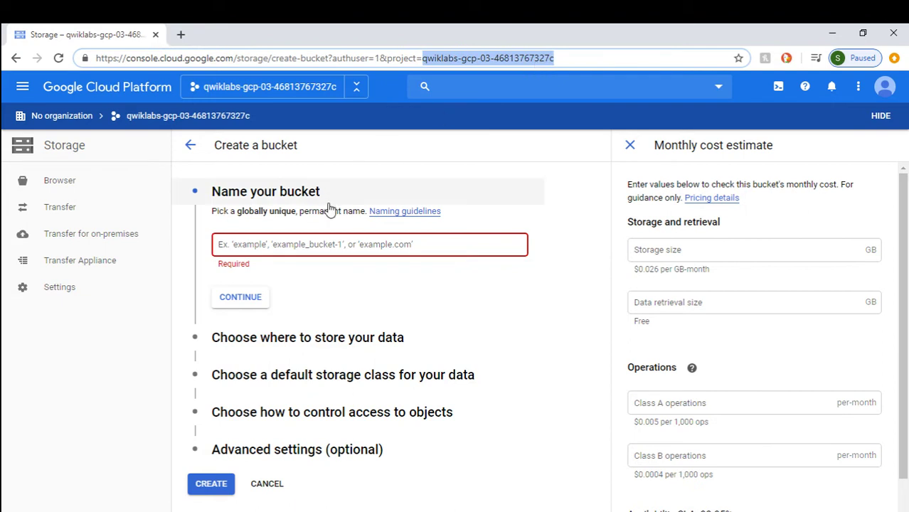
pyautogui.click(318, 244)
pyautogui.hotkey('ctrl', 'v')
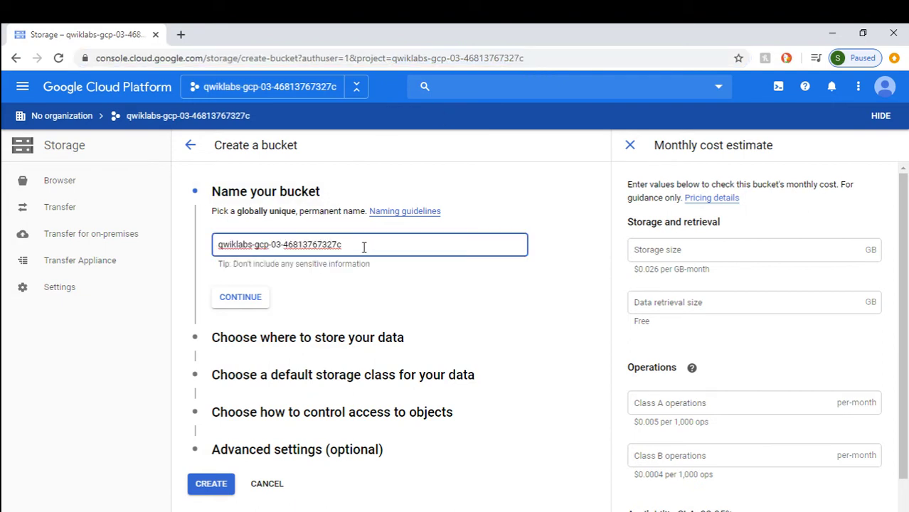
pyautogui.write('-')
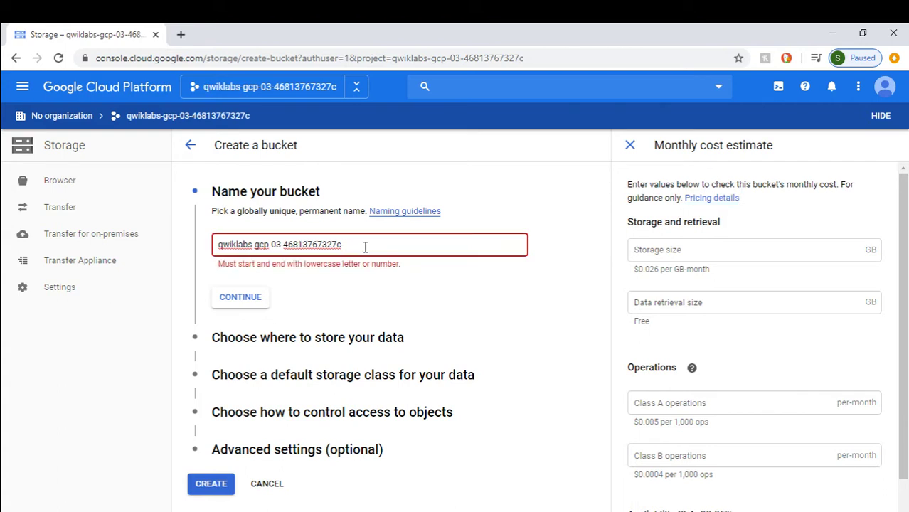
pyautogui.write('buc')
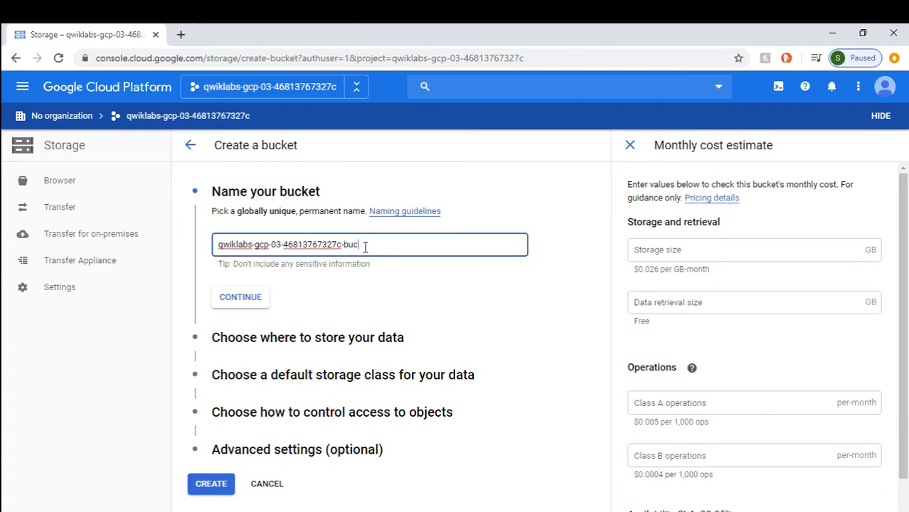
pyautogui.write('ket')
pyautogui.click(242, 298)
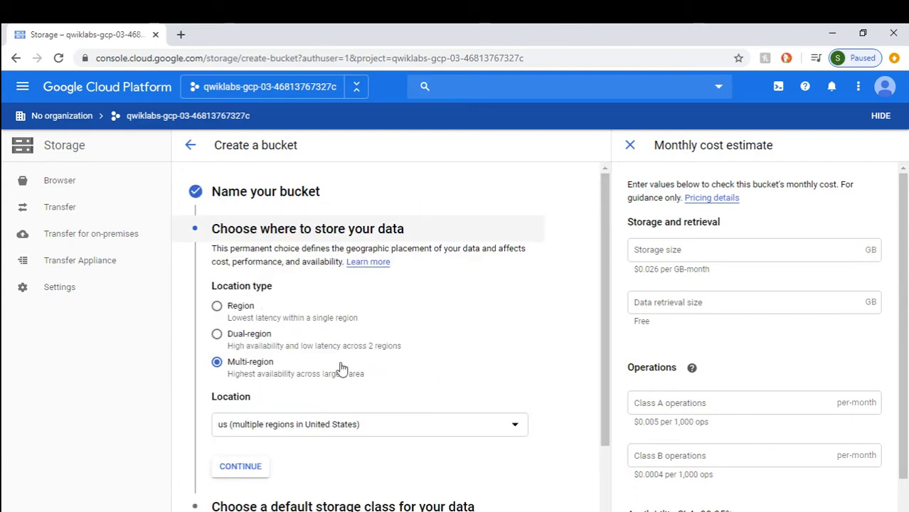
# Step: Accept Multi-region us, Standard storage class, Fine-grained access and a Google-managed key, and create the bucket
pyautogui.click(241, 469)
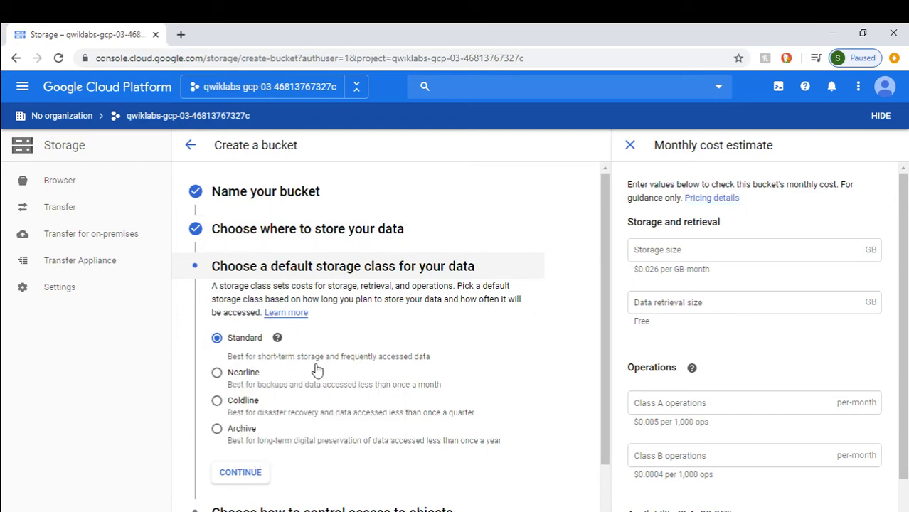
pyautogui.click(258, 478)
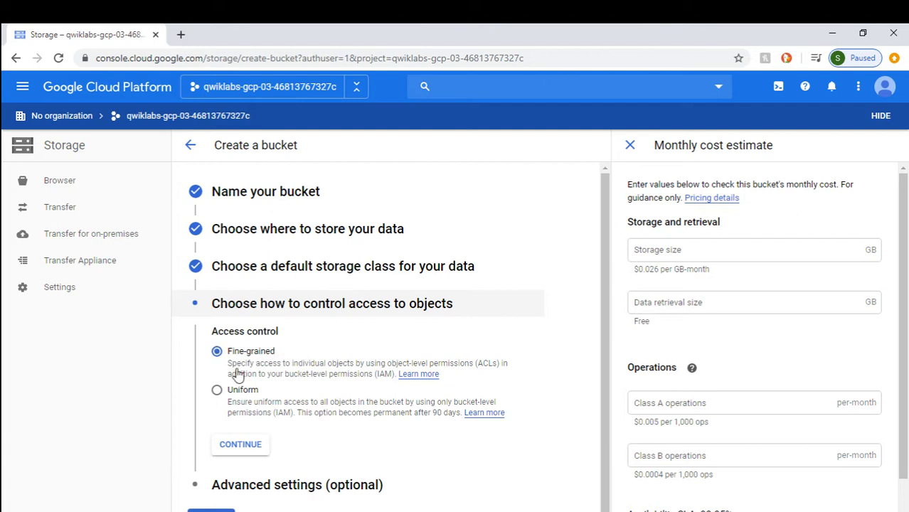
pyautogui.click(247, 453)
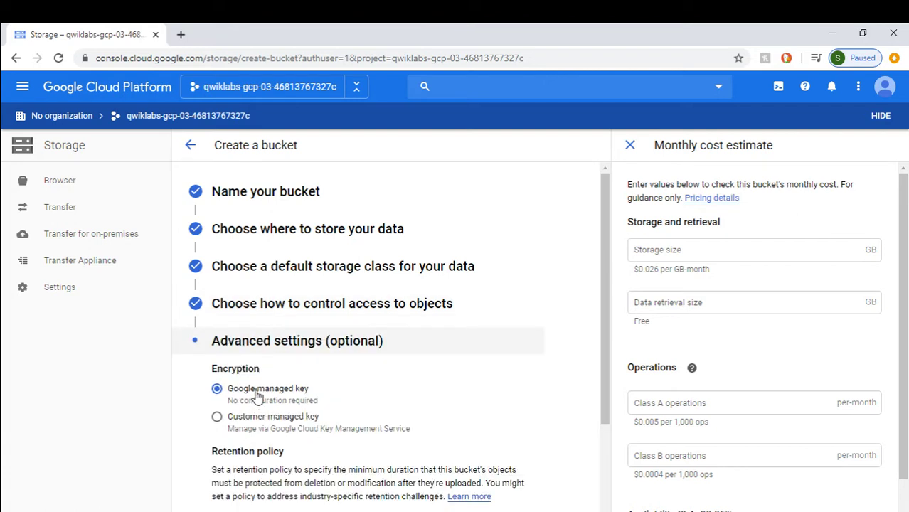
pyautogui.scroll(-2, 288, 397)
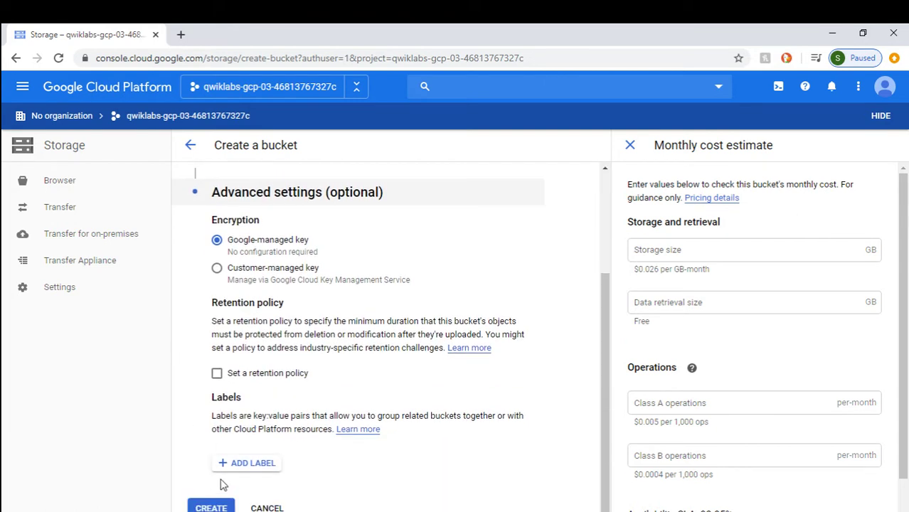
pyautogui.click(211, 507)
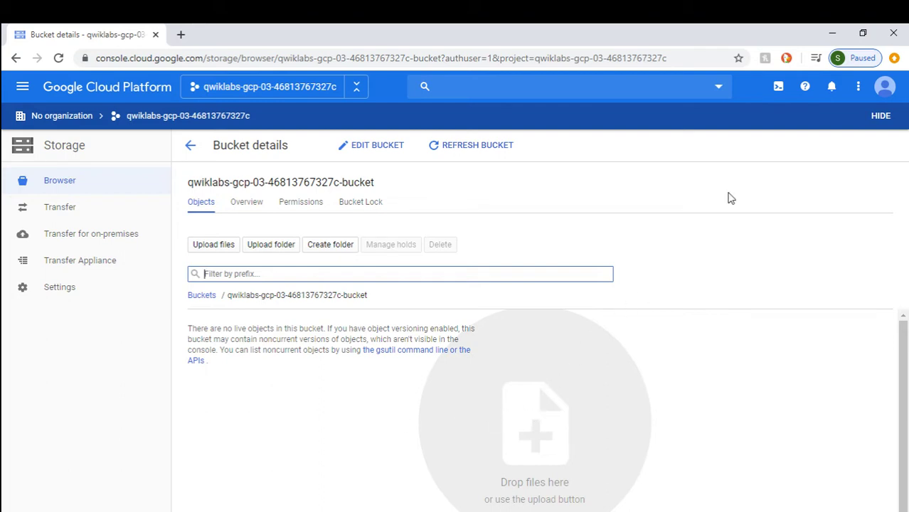
# Step: Check the console notifications and start a Cloud Shell session for the project
pyautogui.click(833, 84)
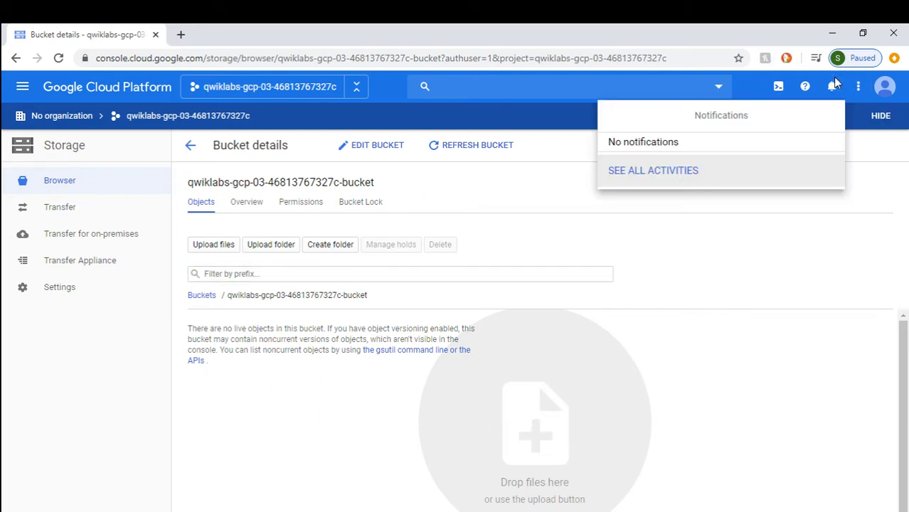
pyautogui.click(833, 85)
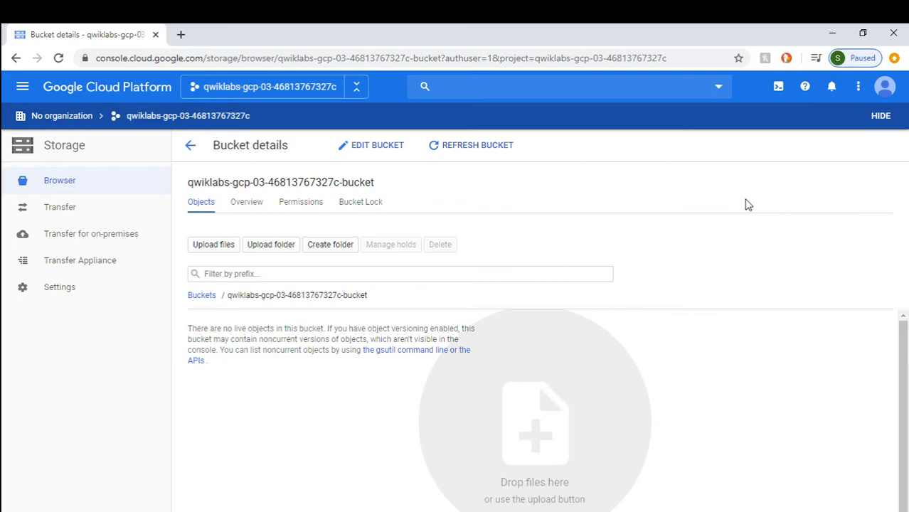
pyautogui.click(778, 86)
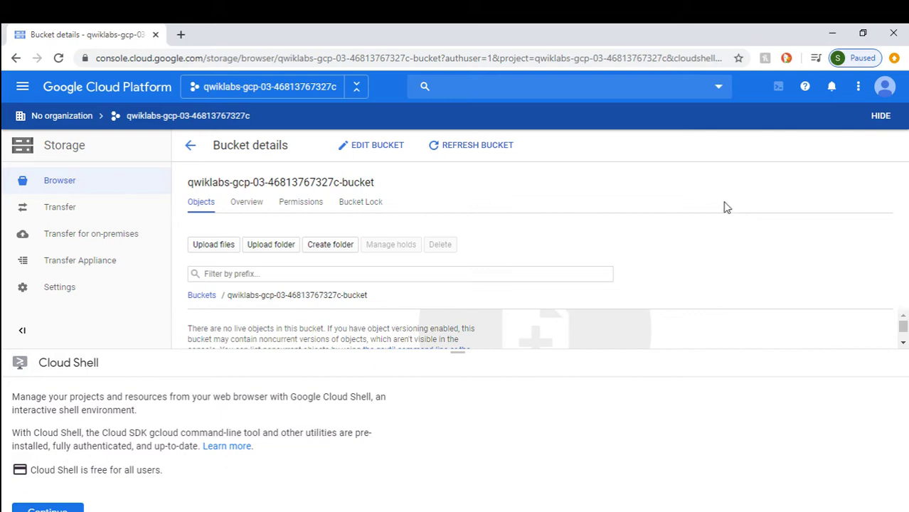
pyautogui.click(47, 509)
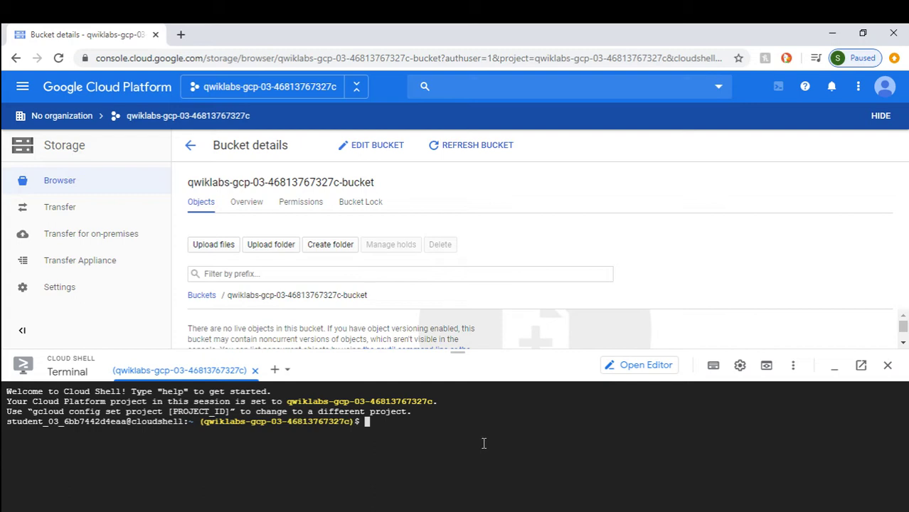
pyautogui.click(793, 366)
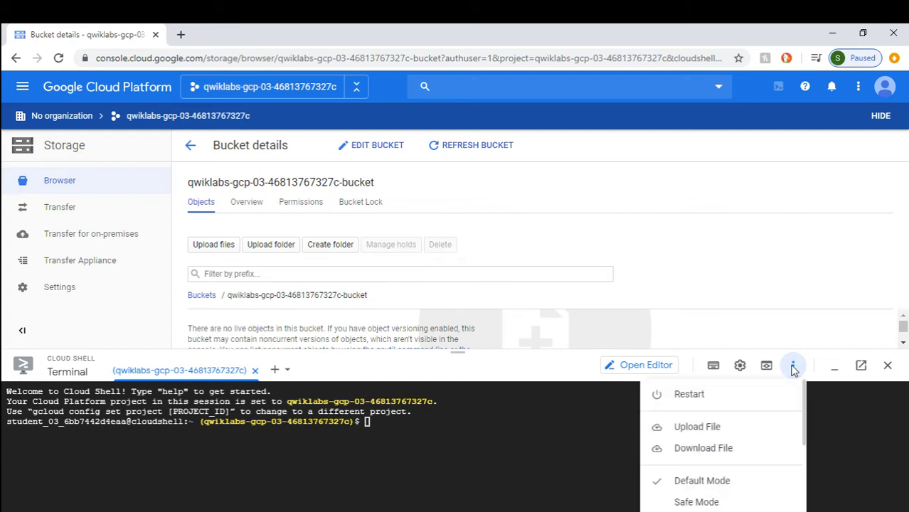
pyautogui.scroll(-2, 711, 455)
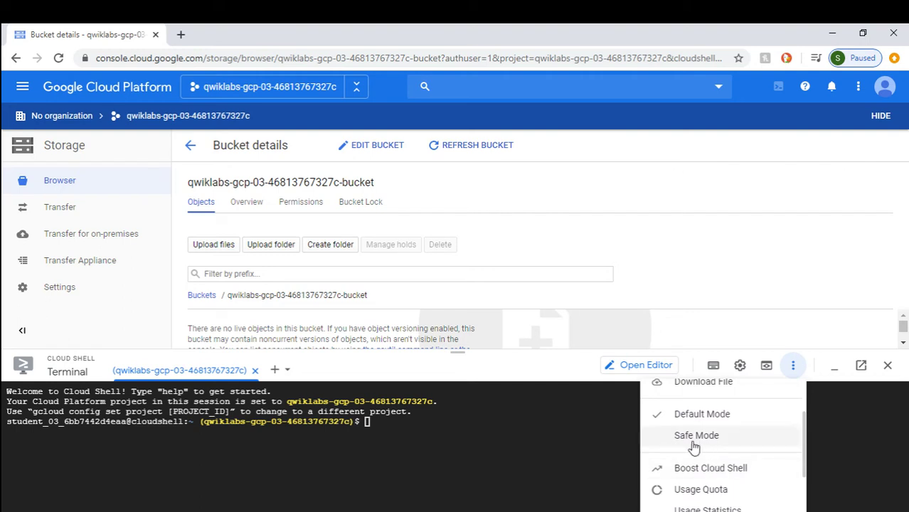
pyautogui.scroll(-3, 714, 448)
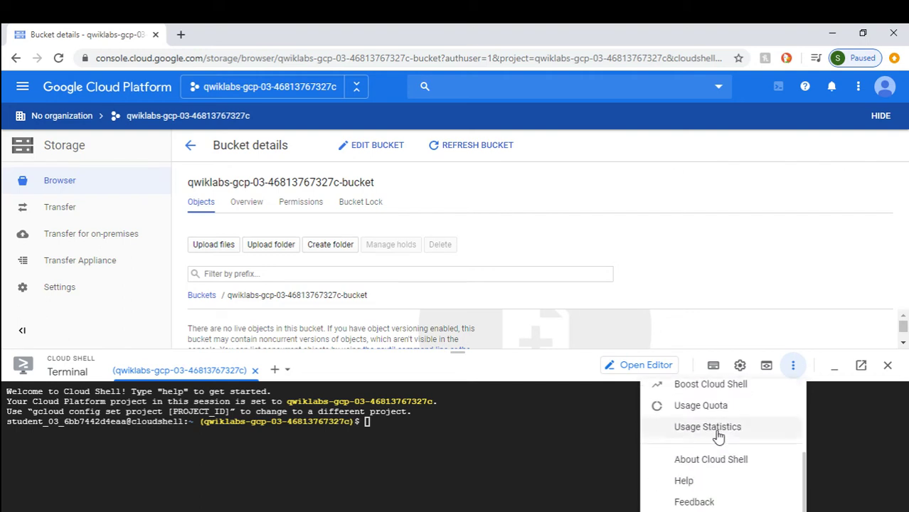
pyautogui.scroll(5, 718, 433)
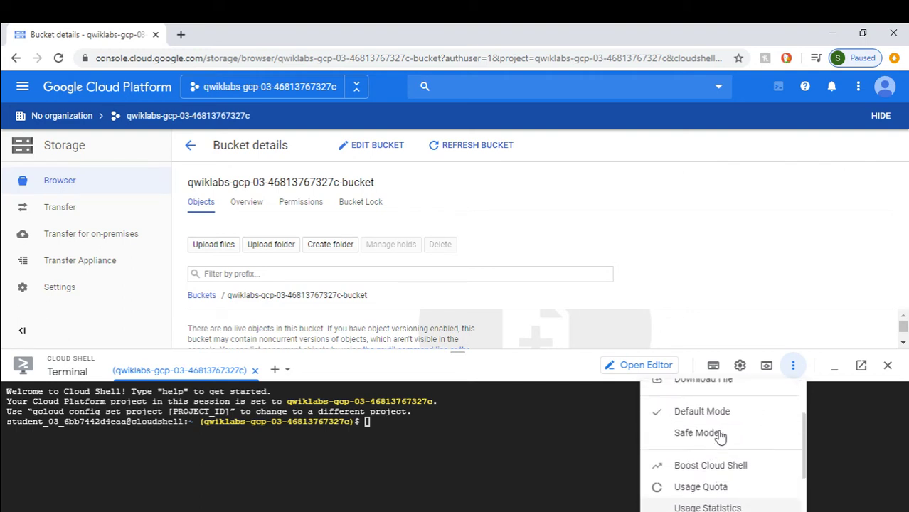
pyautogui.click(873, 429)
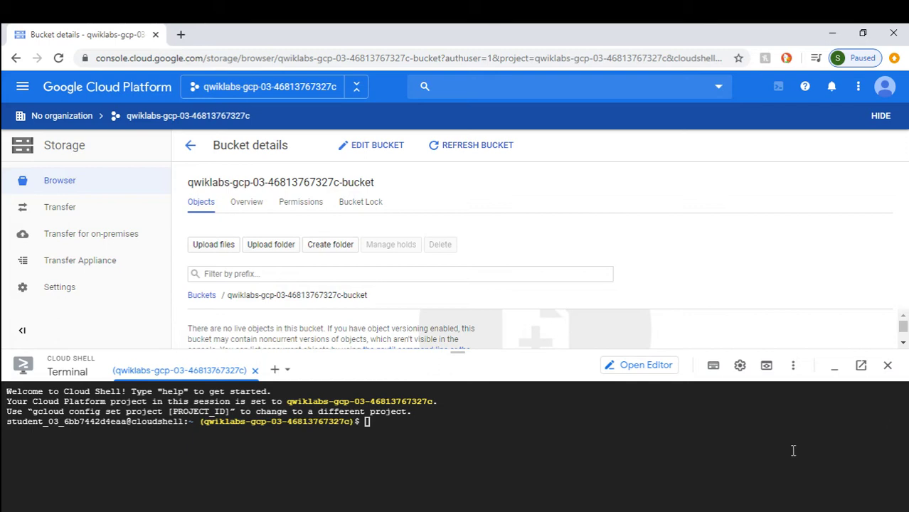
pyautogui.click(578, 426)
pyautogui.write('gsutil mb gs://')
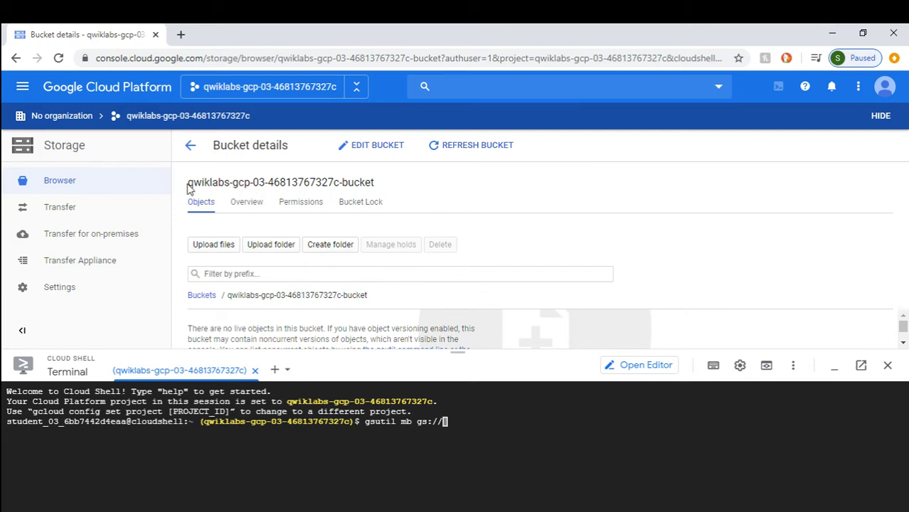
pyautogui.moveTo(189, 187); pyautogui.dragTo(383, 192)
pyautogui.hotkey('ctrl', 'c')
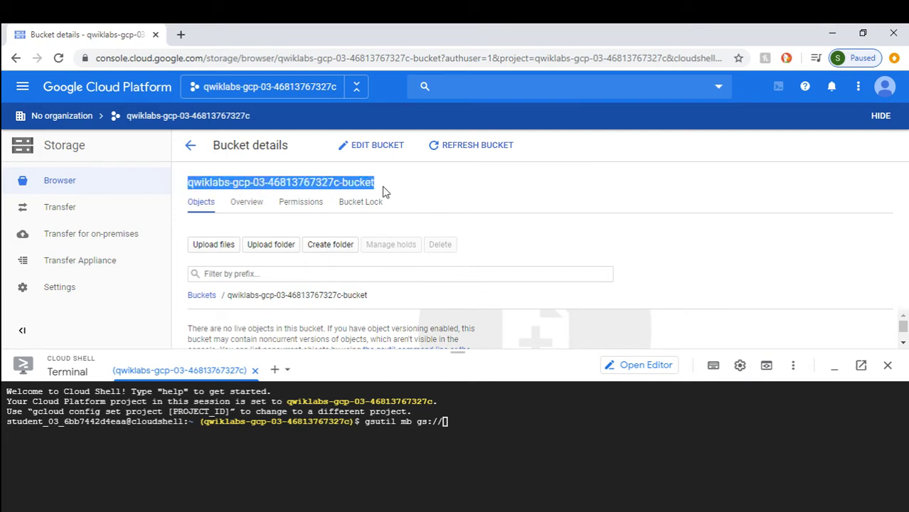
pyautogui.click(461, 419)
pyautogui.hotkey('ctrl', 'v')
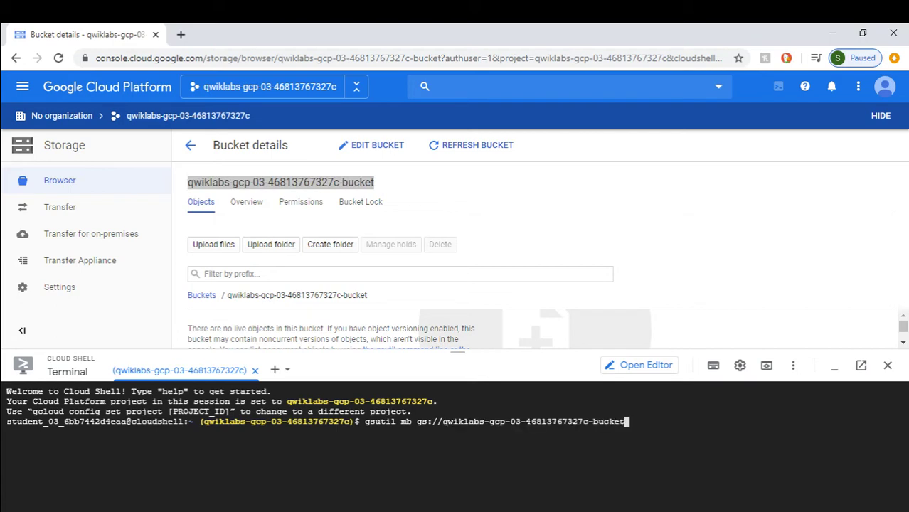
pyautogui.write('-consiole')
pyautogui.press('Return')
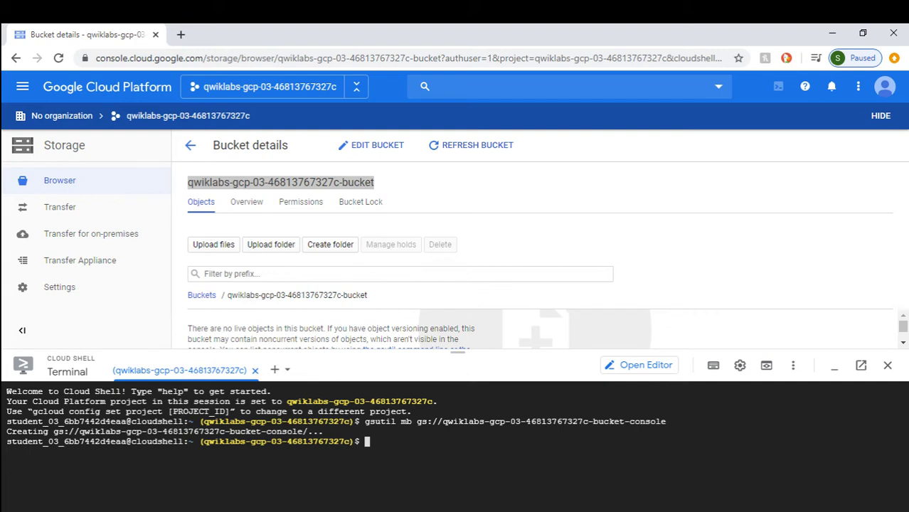
pyautogui.click(190, 146)
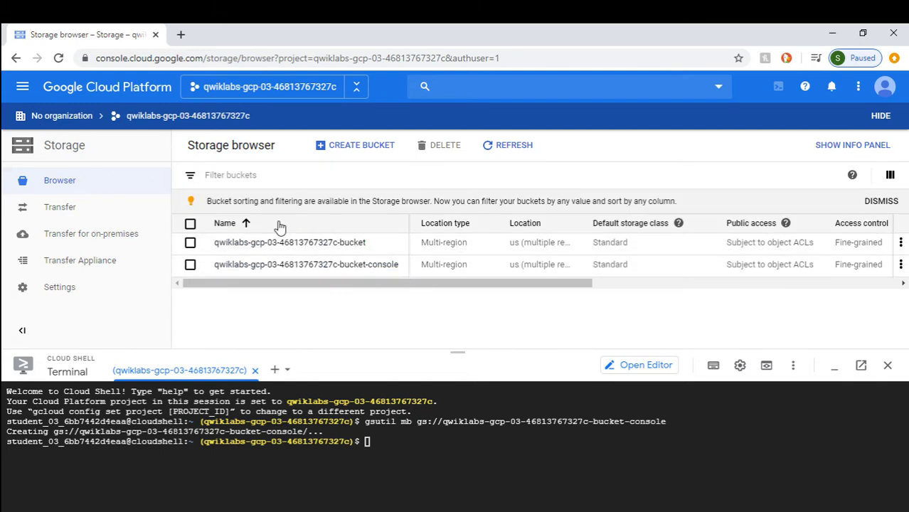
pyautogui.moveTo(526, 285); pyautogui.dragTo(471, 270)
# Step: Upload Exercise_ Order By.ipynb to Cloud Shell, list the directory with ls and select the uploaded file's name
pyautogui.click(792, 366)
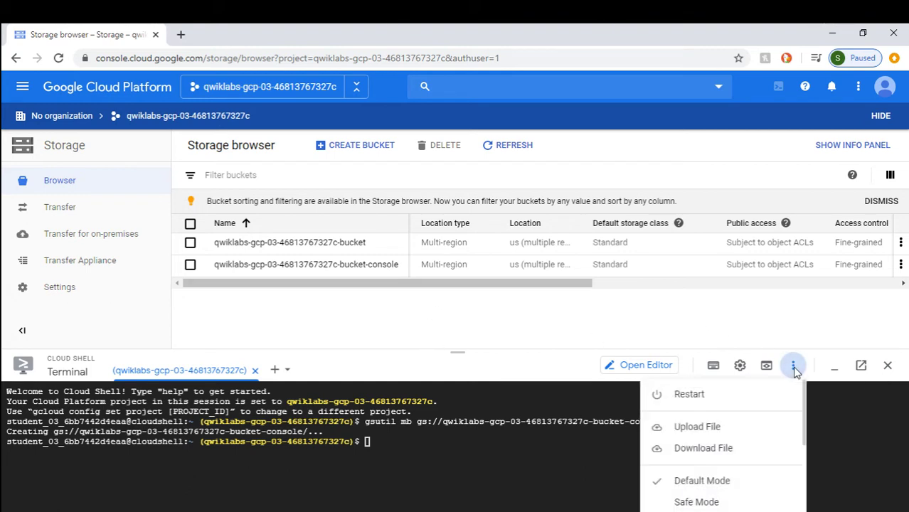
pyautogui.click(701, 431)
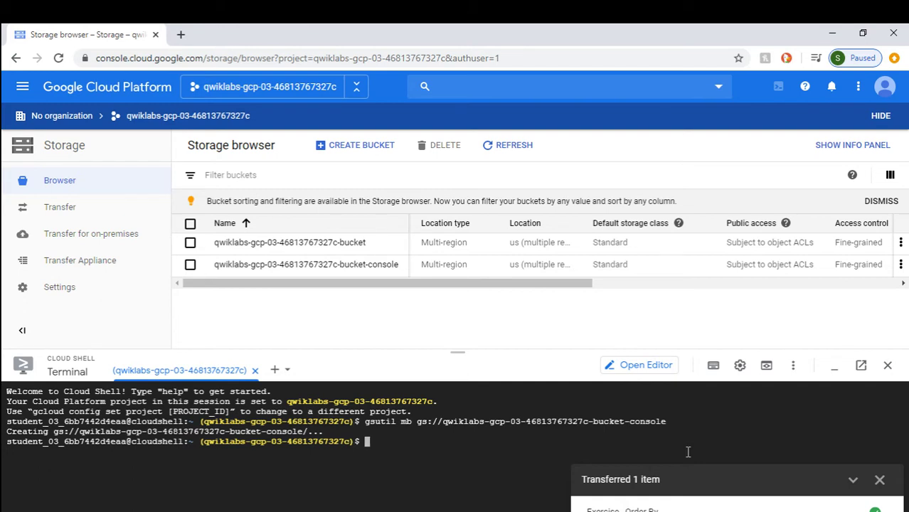
pyautogui.write('ls')
pyautogui.press('Return')
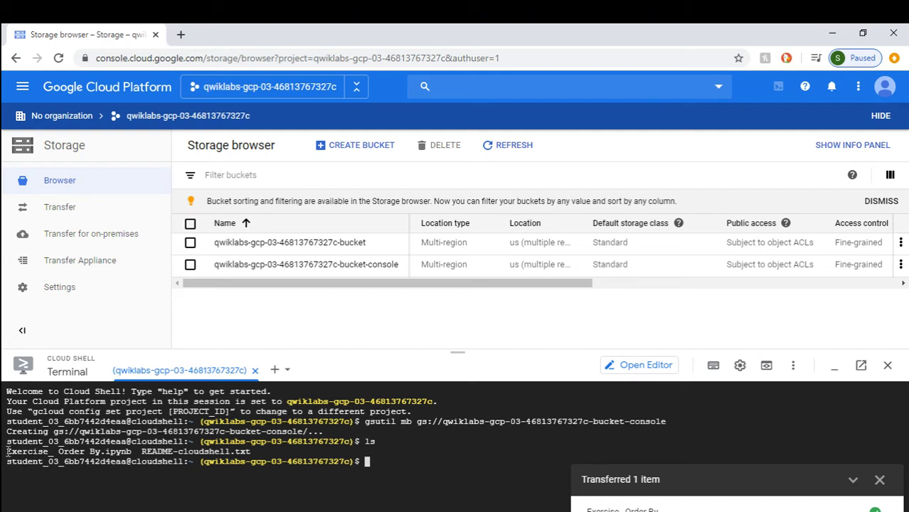
pyautogui.moveTo(7, 452); pyautogui.dragTo(132, 453)
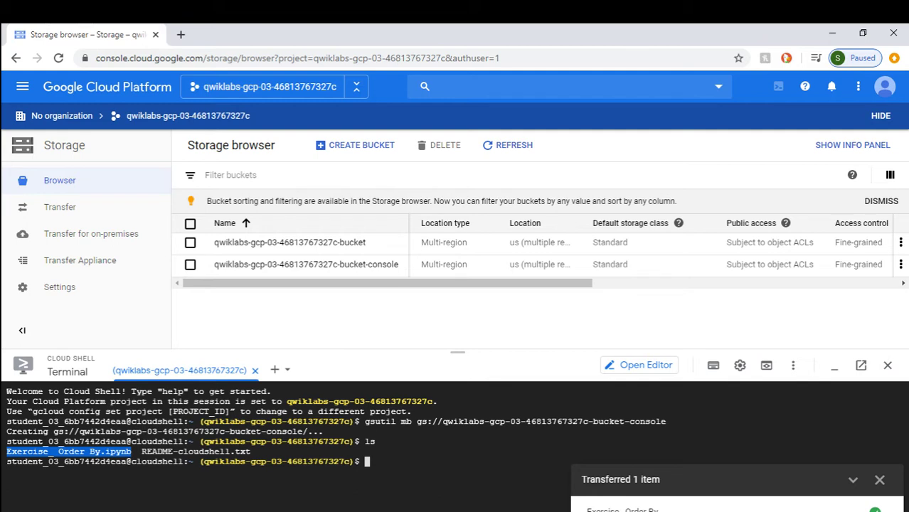
pyautogui.click(382, 464)
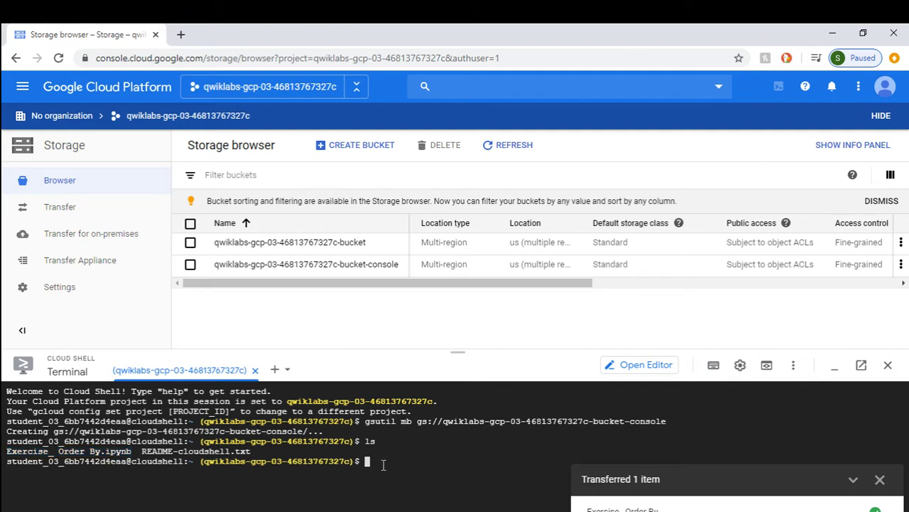
pyautogui.click(880, 480)
pyautogui.write('gsuti')
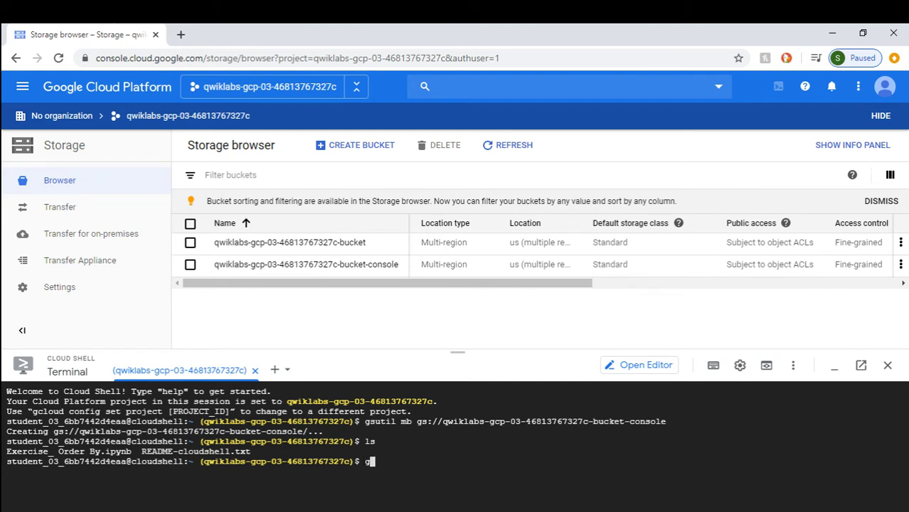
pyautogui.write('l cp Exer')
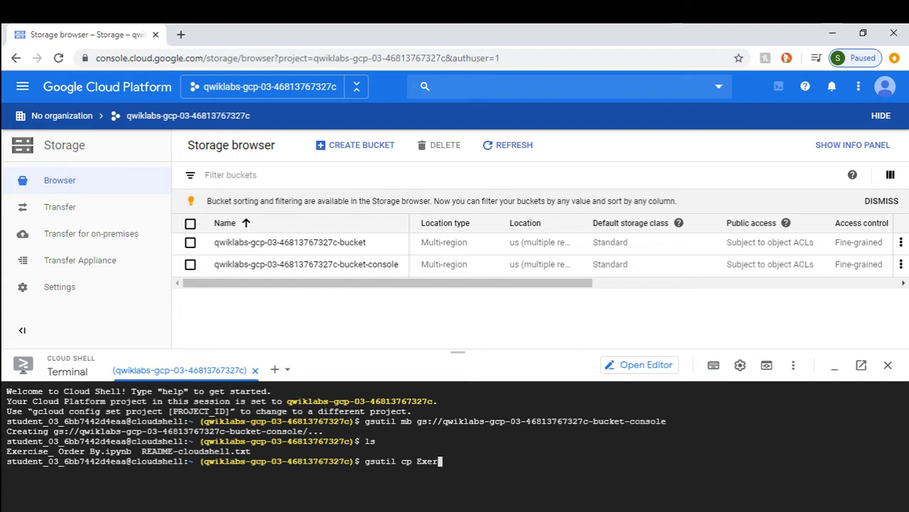
pyautogui.press('Tab')
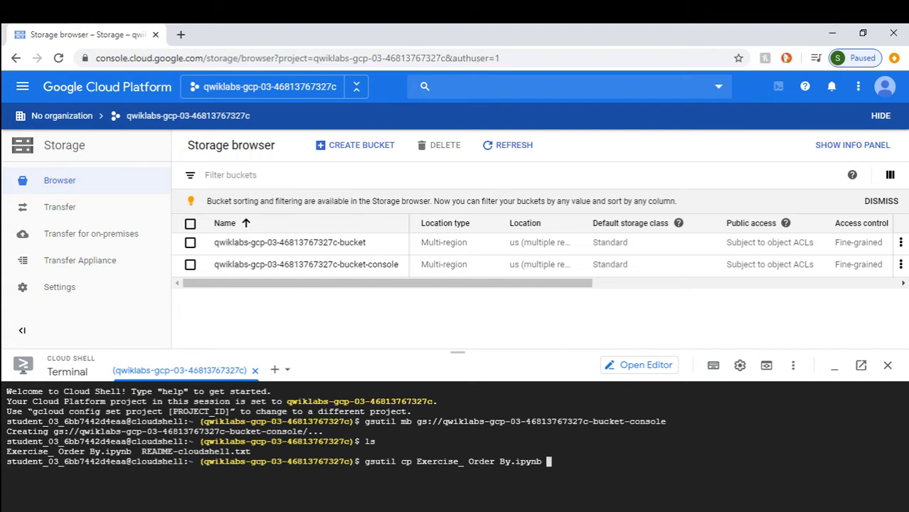
pyautogui.write('gs://')
pyautogui.moveTo(440, 422); pyautogui.dragTo(666, 421)
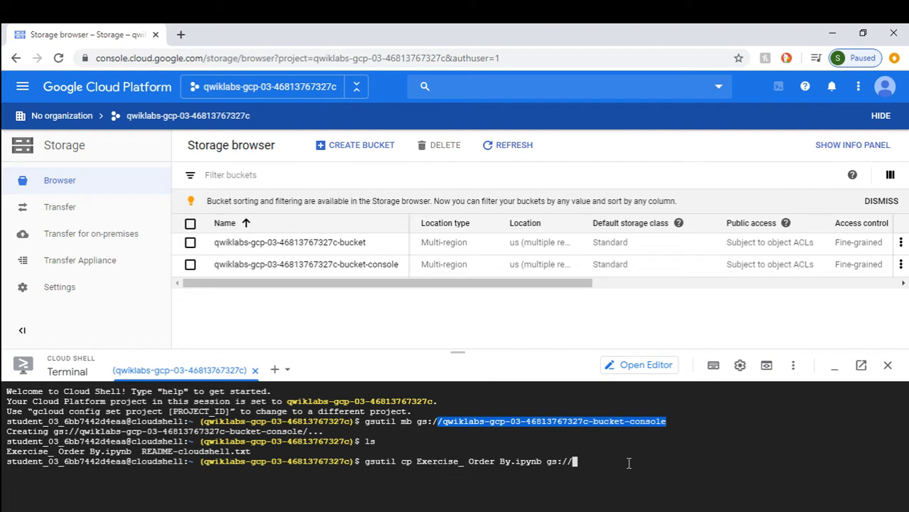
pyautogui.hotkey('ctrl', 'v')
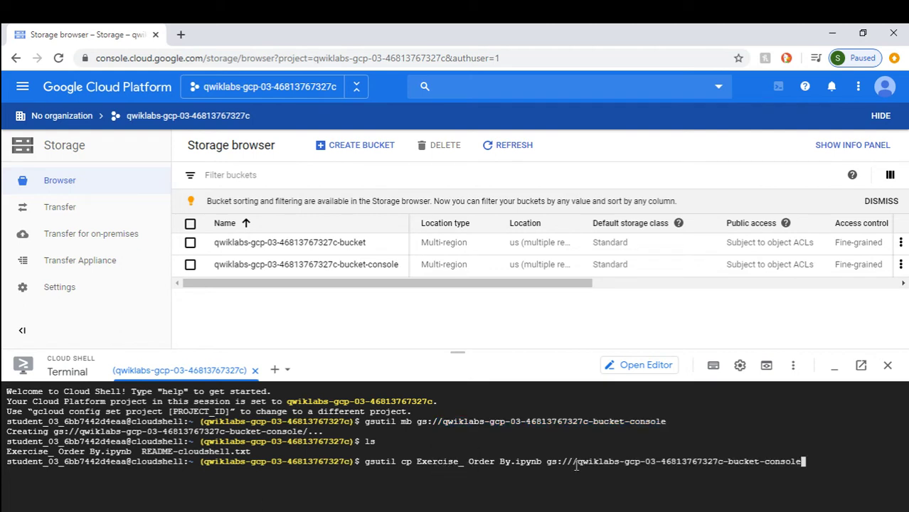
# Step: Remove the extra slash after gs:// in the destination path and run the copy command
pyautogui.press('Left')
pyautogui.press('Left')
pyautogui.press('Left')
pyautogui.press('Left')
pyautogui.press('Left')
pyautogui.press('Left')
pyautogui.press('Left')
pyautogui.press('Left')
pyautogui.press('Left')
pyautogui.press('Left')
pyautogui.press('Left')
pyautogui.press('Left')
pyautogui.press('Left')
pyautogui.press('Left')
pyautogui.press('Left')
pyautogui.press('Left')
pyautogui.press('Left')
pyautogui.press('Left')
pyautogui.press('Left')
pyautogui.press('Left')
pyautogui.press('Left')
pyautogui.press('Left')
pyautogui.press('Left')
pyautogui.press('BackSpace')
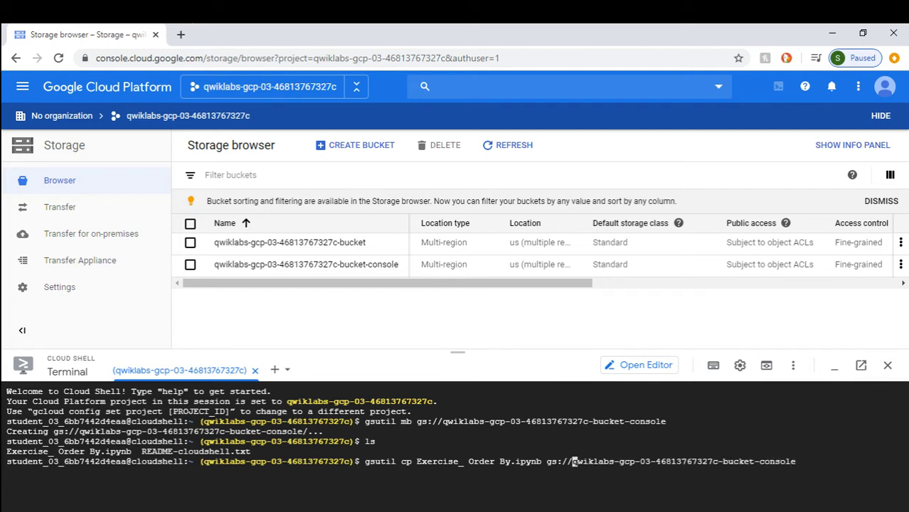
pyautogui.press('Right')
pyautogui.press('Right')
pyautogui.press('Right')
pyautogui.press('Right')
pyautogui.press('Right')
pyautogui.press('Right')
pyautogui.press('Right')
pyautogui.press('Right')
pyautogui.press('Right')
pyautogui.press('Right')
pyautogui.press('Right')
pyautogui.press('Right')
pyautogui.press('Right')
pyautogui.press('Right')
pyautogui.press('Right')
pyautogui.press('Right')
pyautogui.press('Right')
pyautogui.press('Right')
pyautogui.press('Right')
pyautogui.press('Right')
pyautogui.press('Right')
pyautogui.press('Right')
pyautogui.press('Right')
pyautogui.press('Right')
pyautogui.press('Return')
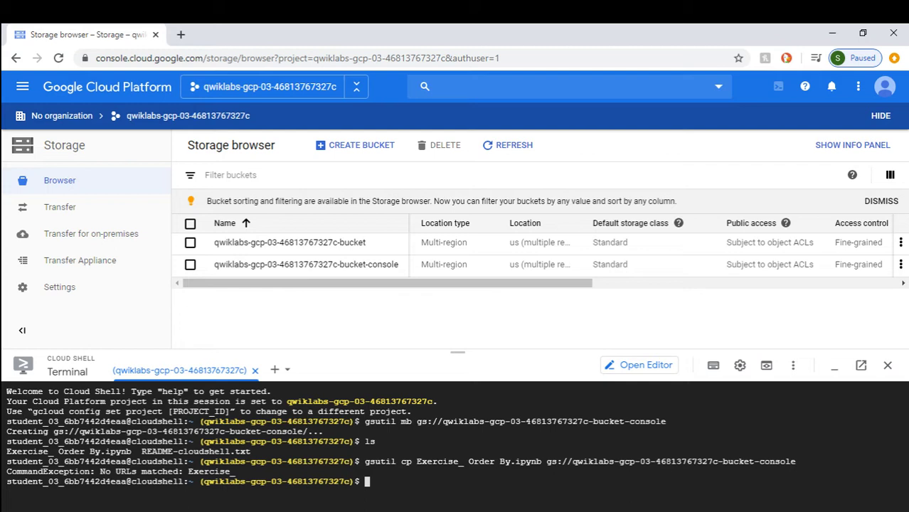
# Step: Try the copy command again with the space after the underscore removed, using Exercise_Order By.ipynb as the source
pyautogui.press('Up')
pyautogui.press('Left')
pyautogui.press('Left')
pyautogui.press('Left')
pyautogui.press('Left')
pyautogui.press('Left')
pyautogui.press('Left')
pyautogui.press('Left')
pyautogui.press('Left')
pyautogui.press('Left')
pyautogui.press('Left')
pyautogui.press('Left')
pyautogui.press('Left')
pyautogui.press('Left')
pyautogui.press('Left')
pyautogui.press('Left')
pyautogui.press('Left')
pyautogui.press('Left')
pyautogui.press('Left')
pyautogui.press('Left')
pyautogui.press('Left')
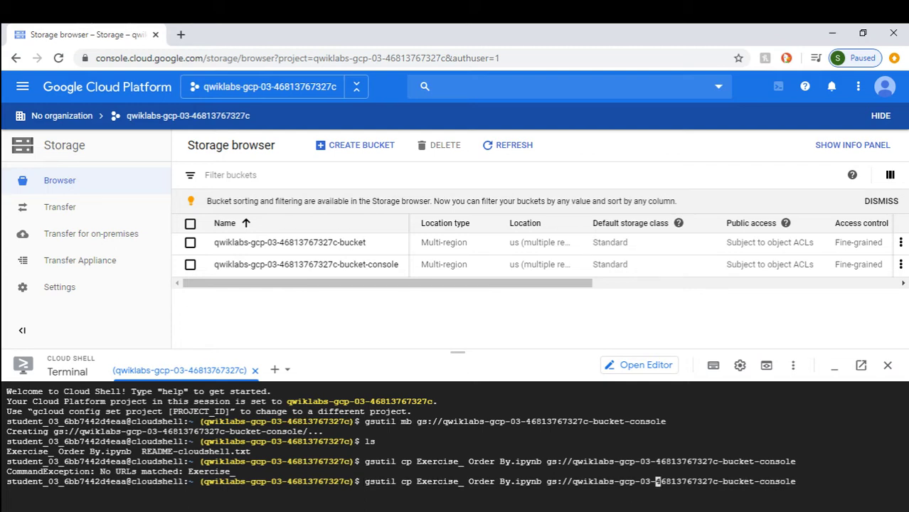
pyautogui.press('Left')
pyautogui.press('Left')
pyautogui.press('Left')
pyautogui.press('Left')
pyautogui.press('Left')
pyautogui.press('Left')
pyautogui.press('Left')
pyautogui.press('Left')
pyautogui.press('Left')
pyautogui.press('Left')
pyautogui.press('Left')
pyautogui.press('Left')
pyautogui.press('Left')
pyautogui.press('Left')
pyautogui.press('Left')
pyautogui.press('Left')
pyautogui.press('Left')
pyautogui.press('Left')
pyautogui.press('Left')
pyautogui.press('Left')
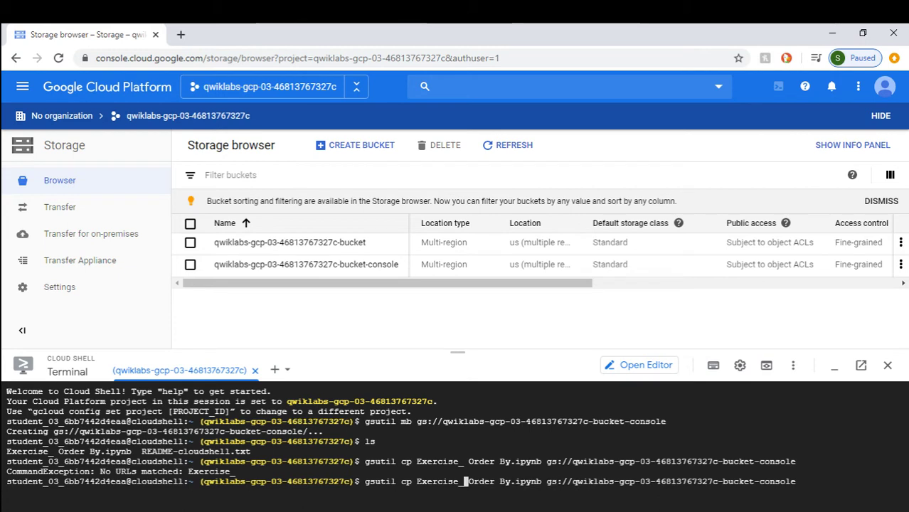
pyautogui.press('Right')
pyautogui.press('BackSpace')
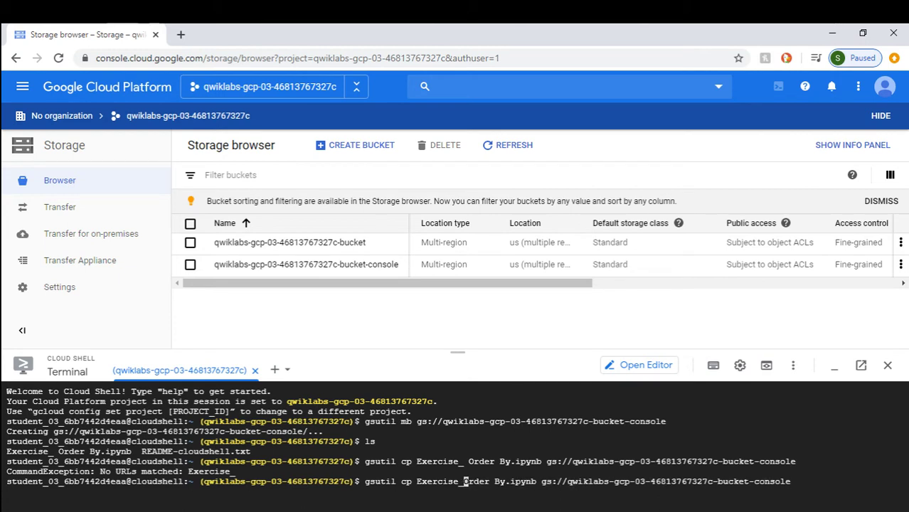
pyautogui.press('Return')
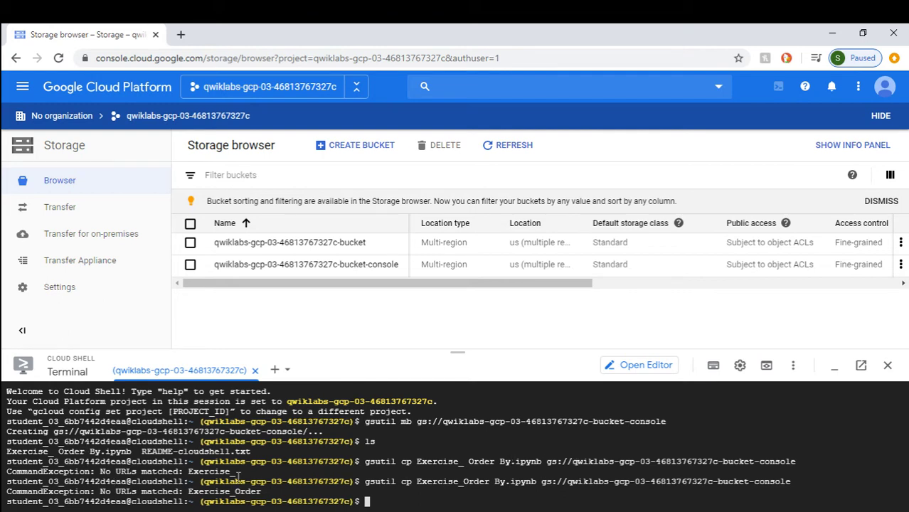
# Step: Run the gsutil cp command to the bucket-console bucket again with the source file name quoted as "Exercise_ Order By.ipynb"
pyautogui.press('Up')
pyautogui.press('Left')
pyautogui.press('Left')
pyautogui.press('Left')
pyautogui.press('Left')
pyautogui.press('Left')
pyautogui.press('Left')
pyautogui.press('Left')
pyautogui.press('Left')
pyautogui.press('Left')
pyautogui.press('Left')
pyautogui.press('Left')
pyautogui.press('Left')
pyautogui.press('Left')
pyautogui.press('Left')
pyautogui.press('Left')
pyautogui.press('Left')
pyautogui.press('Left')
pyautogui.press('Left')
pyautogui.press('Left')
pyautogui.press('Left')
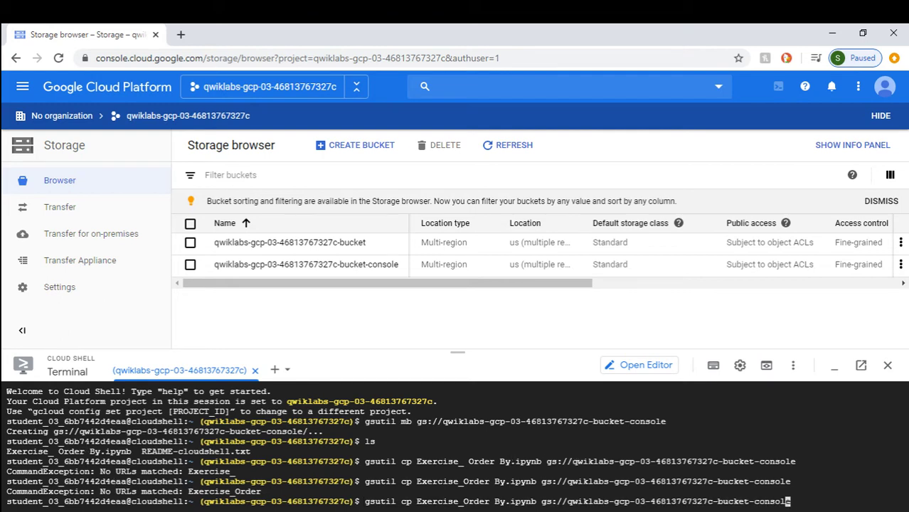
pyautogui.press('Left')
pyautogui.press('Left')
pyautogui.press('Left')
pyautogui.press('Left')
pyautogui.press('Left')
pyautogui.press('Left')
pyautogui.press('Left')
pyautogui.press('Left')
pyautogui.press('Left')
pyautogui.press('Left')
pyautogui.press('Left')
pyautogui.press('Left')
pyautogui.press('Left')
pyautogui.press('Left')
pyautogui.press('Left')
pyautogui.press('Left')
pyautogui.press('Left')
pyautogui.press('Left')
pyautogui.press('Left')
pyautogui.press('Left')
pyautogui.press('Left')
pyautogui.press('Left')
pyautogui.press('Left')
pyautogui.press('Left')
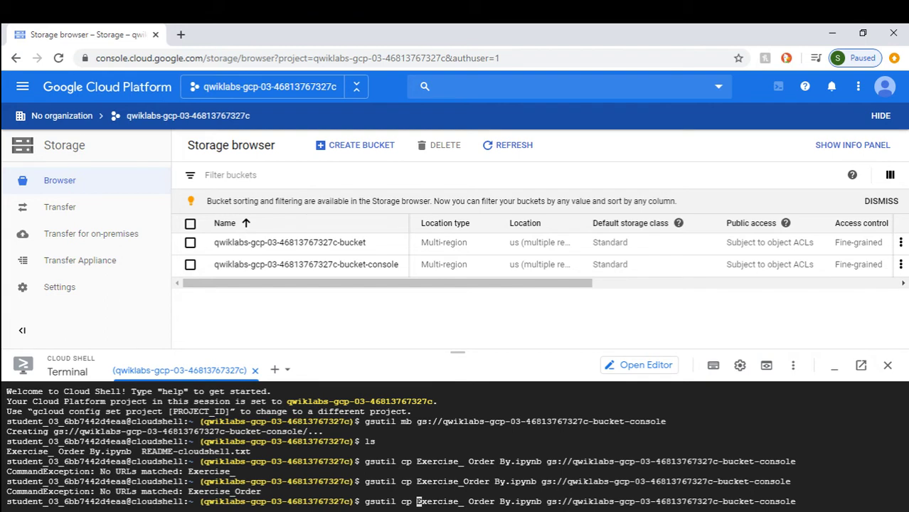
pyautogui.write('"')
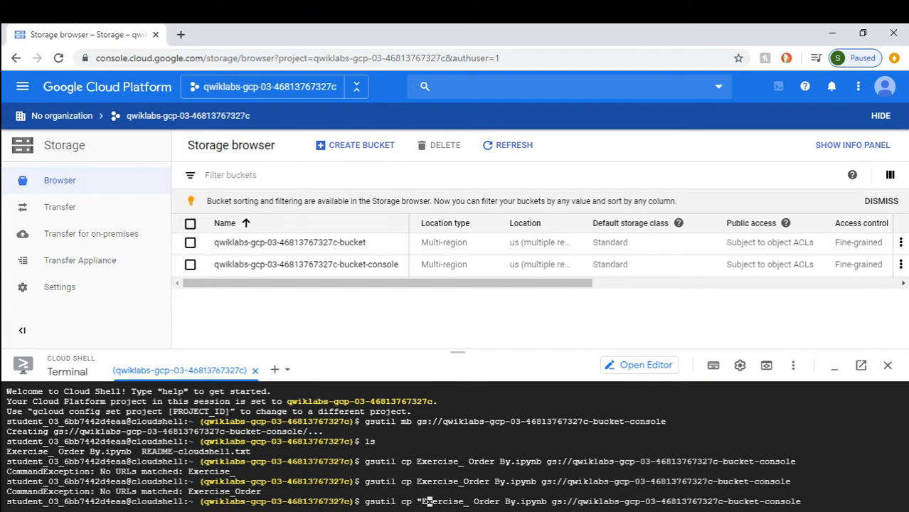
pyautogui.press('Right')
pyautogui.press('Right')
pyautogui.press('Right')
pyautogui.press('Right')
pyautogui.press('Right')
pyautogui.press('Right')
pyautogui.press('Right')
pyautogui.press('Right')
pyautogui.press('Right')
pyautogui.press('Right')
pyautogui.press('Right')
pyautogui.press('Right')
pyautogui.press('Right')
pyautogui.press('Right')
pyautogui.press('Right')
pyautogui.press('Right')
pyautogui.press('Right')
pyautogui.press('Right')
pyautogui.press('Right')
pyautogui.press('Right')
pyautogui.write('"')
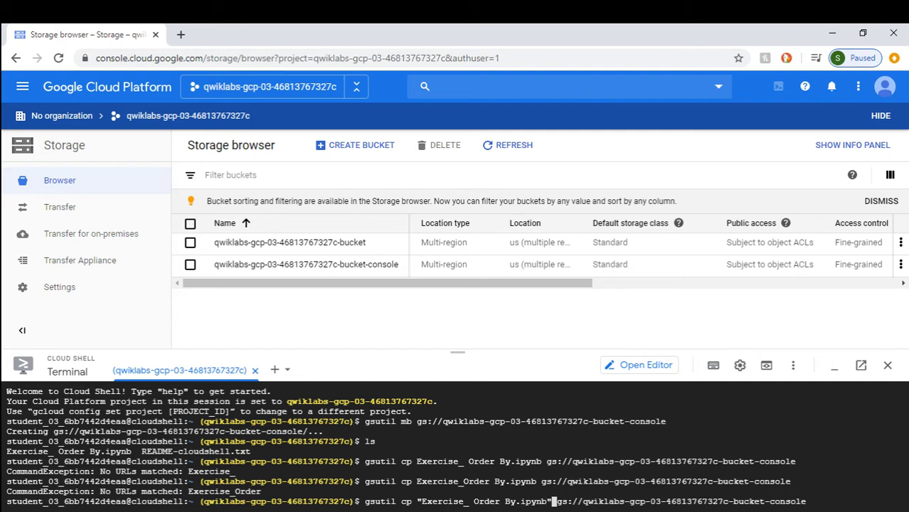
pyautogui.press('Return')
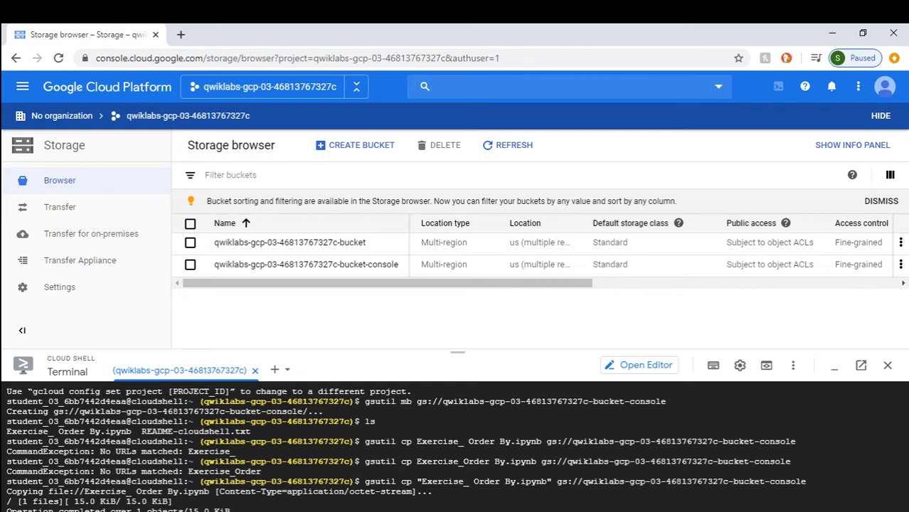
# Step: List the available compute regions with gcloud compute regions list and look through the output
pyautogui.scroll(-1, 405, 450)
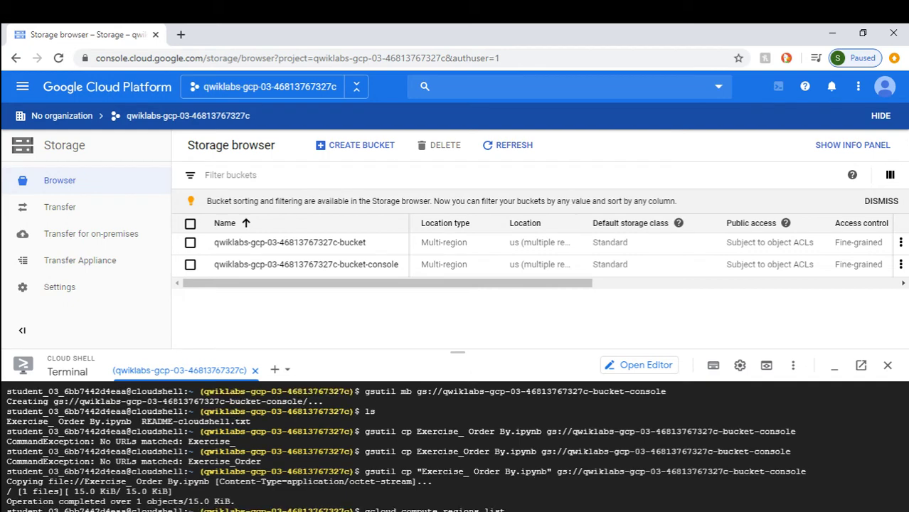
pyautogui.scroll(-5, 455, 448)
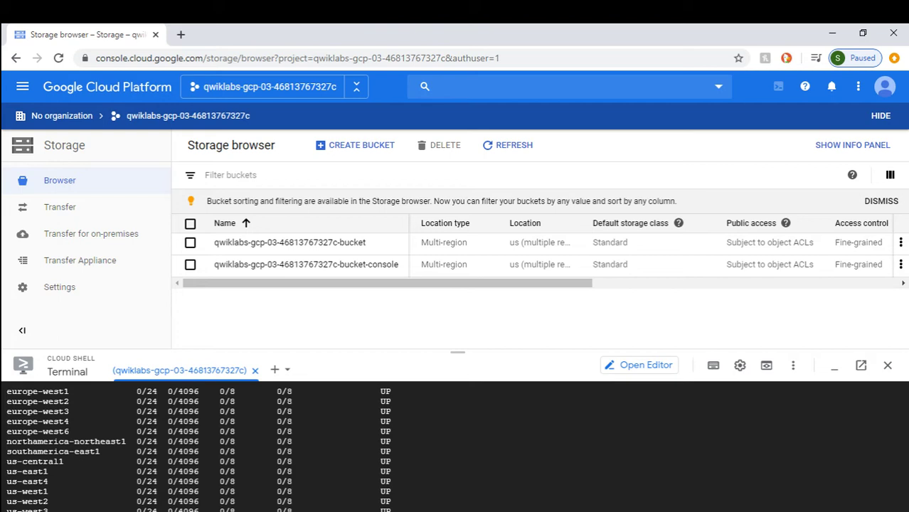
# Step: Define the shell variable REGION=us-east1, trying the assignment without an equals sign and with spaces first, and echo $REGION
pyautogui.press('Return')
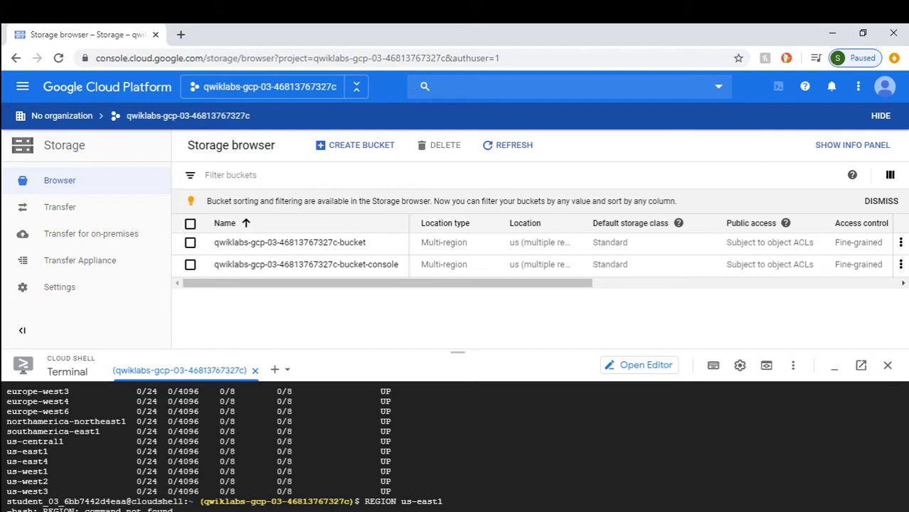
pyautogui.press('Return')
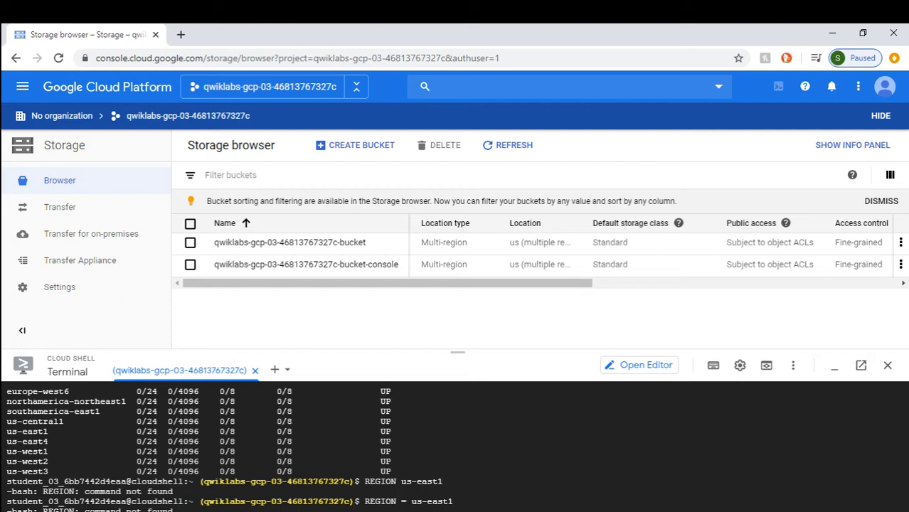
pyautogui.press('Return')
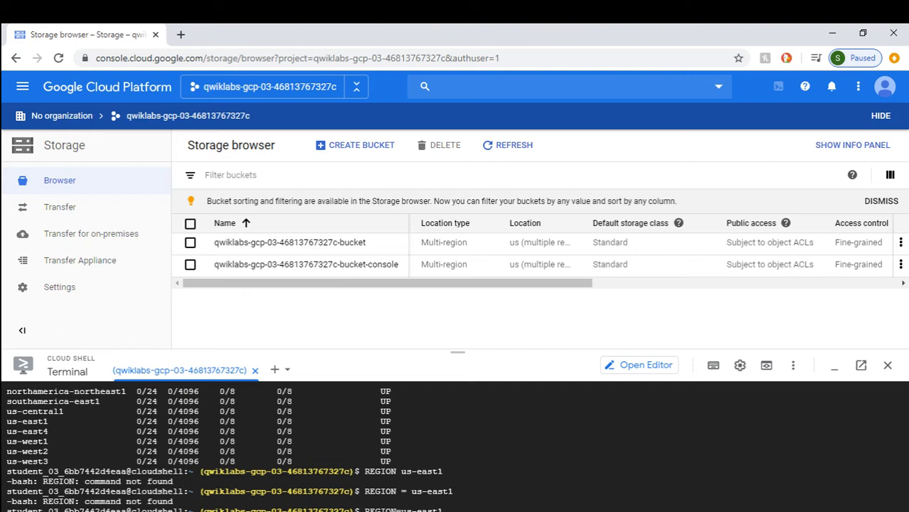
pyautogui.press('Return')
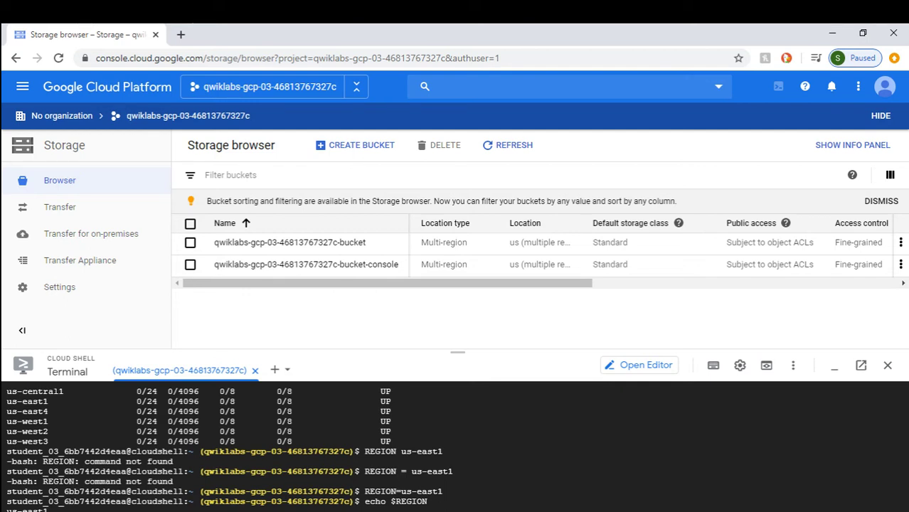
# Step: Create a class directory containing a config file and append REGION=$REGION to ~/class/config
pyautogui.press('Return')
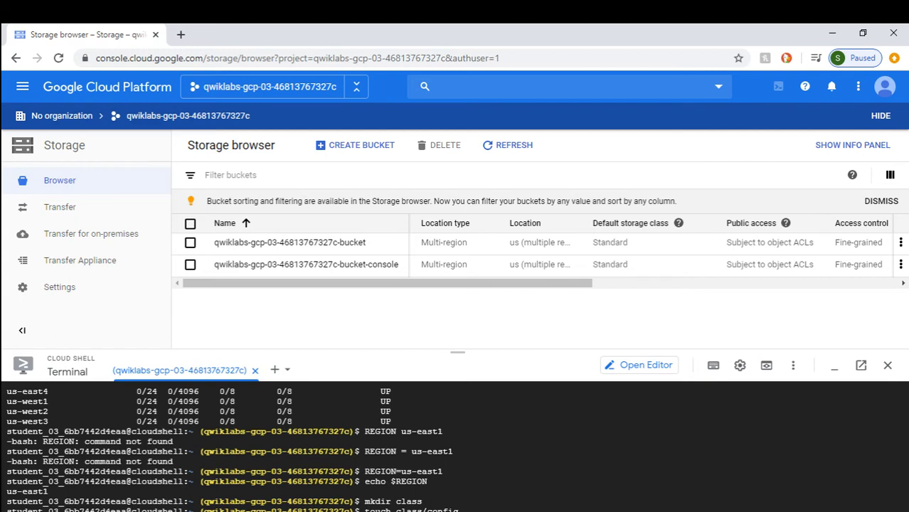
pyautogui.write('echo REGION=$REGION >> ~/class/config')
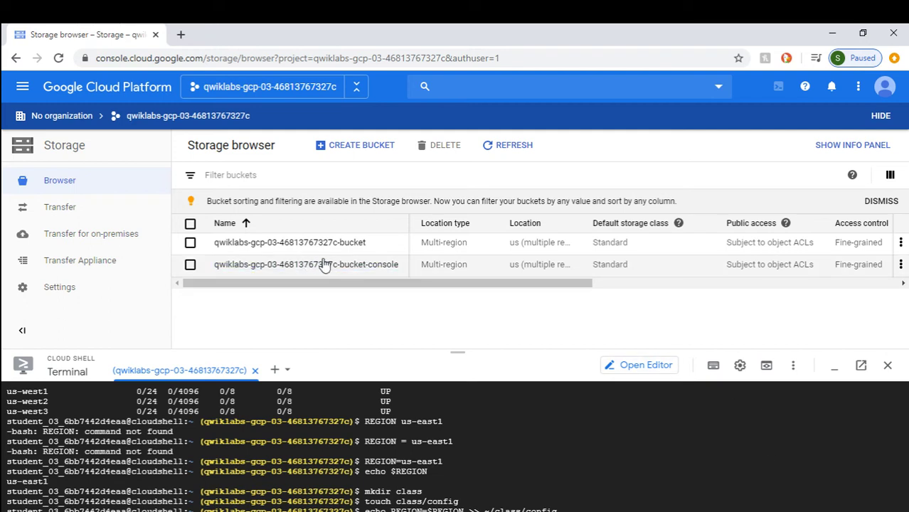
pyautogui.moveTo(213, 243); pyautogui.dragTo(338, 244)
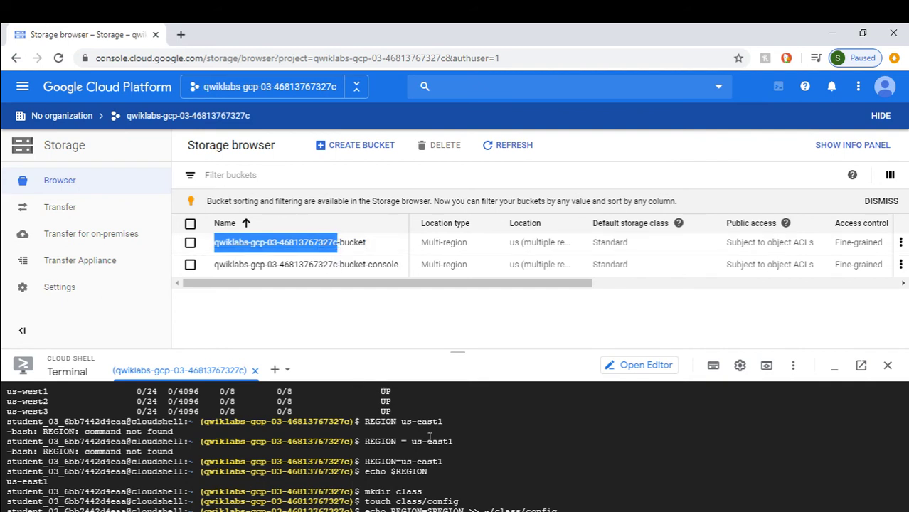
pyautogui.hotkey('ctrl', 'c')
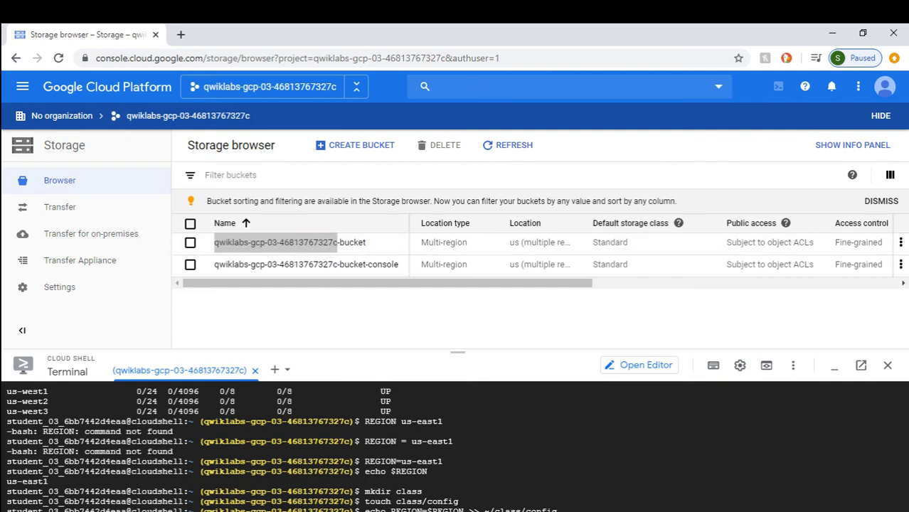
pyautogui.press('Return')
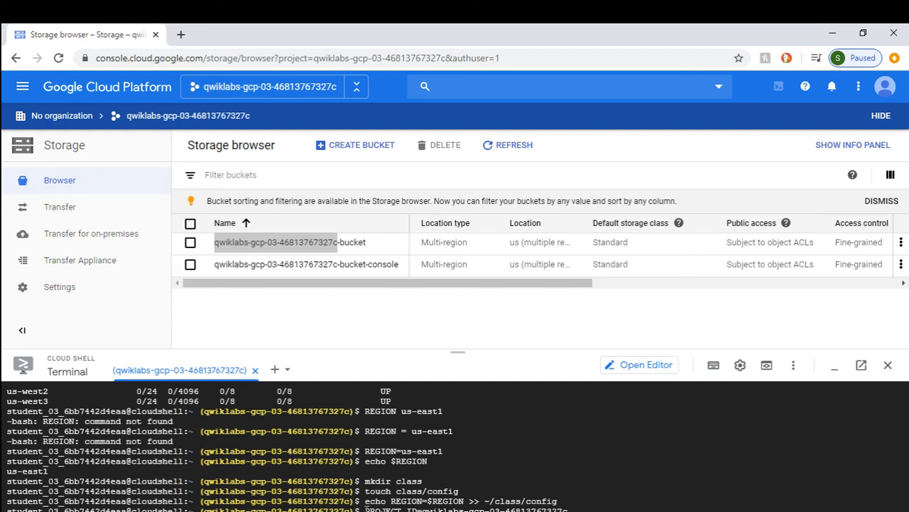
# Step: Append PROJECT_ID=$PROJECT_ID to ~/class/config, reusing the variable name from the previous command
pyautogui.moveTo(368, 509); pyautogui.dragTo(418, 509)
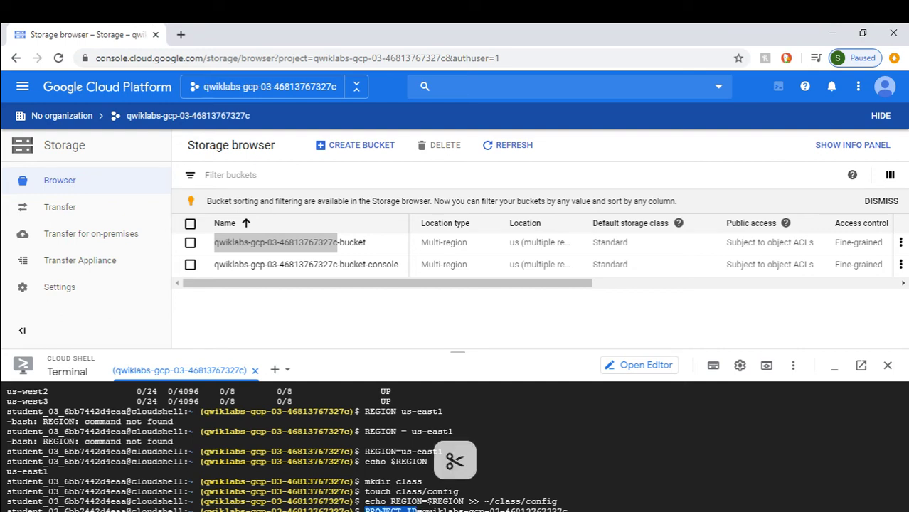
pyautogui.click(419, 509)
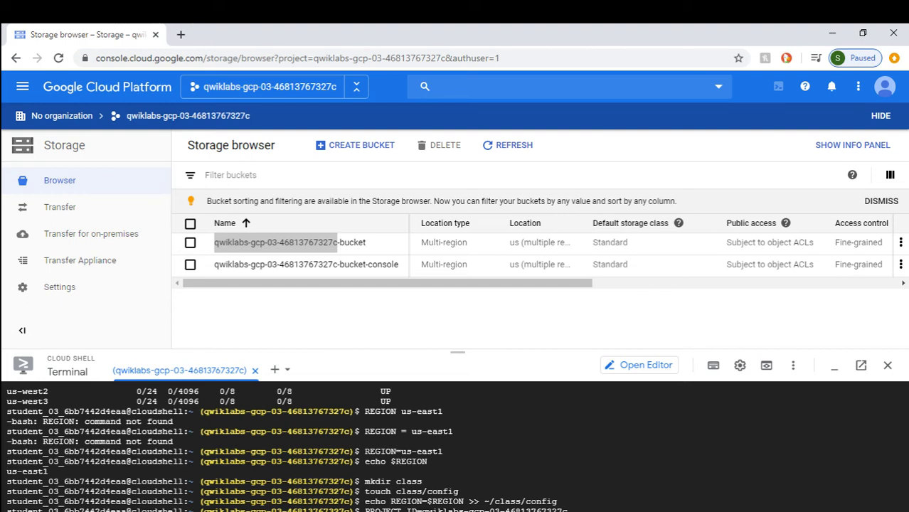
pyautogui.write('echo PROJECT_ID=$PROJECT_ID >> ~/class/config')
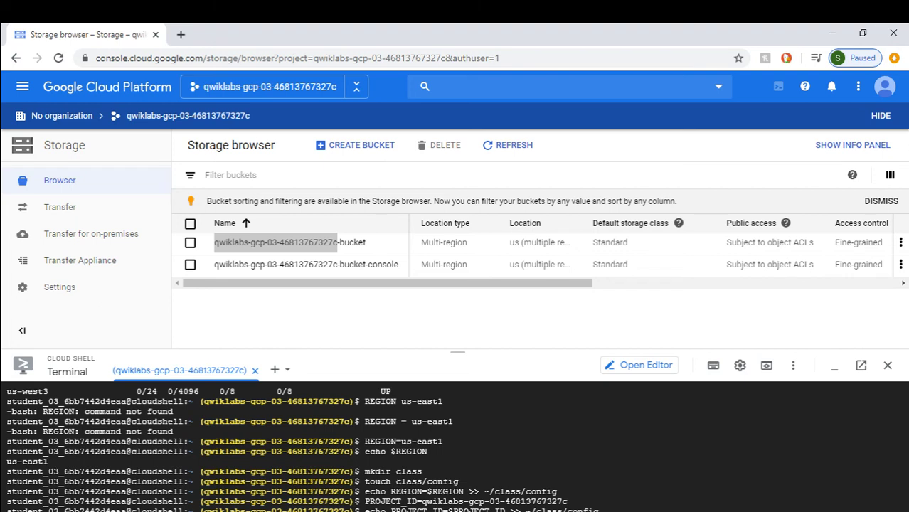
# Step: Load the saved variables with source class/config and echo $PROJECT_ID to check the value
pyautogui.press('Return')
pyautogui.hotkey('ctrl', 'v')
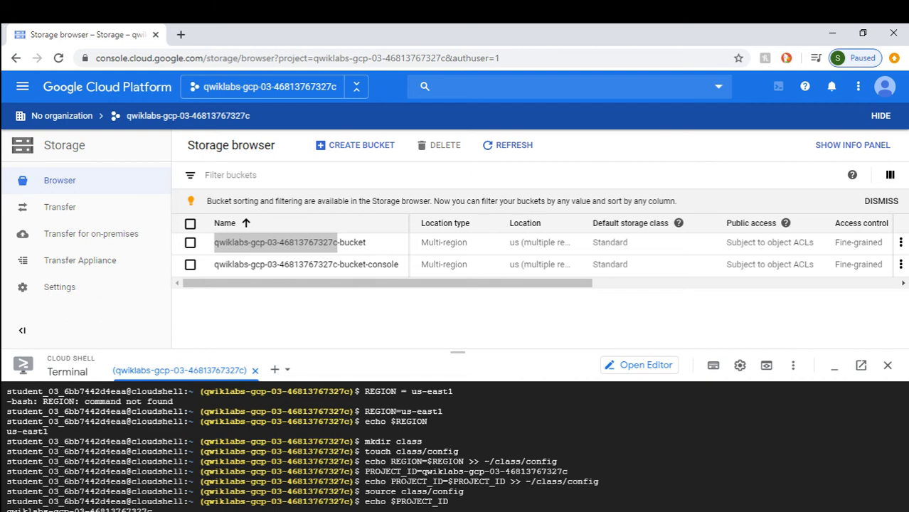
# Step: Close and reopen Cloud Shell, and echo $PROJECT_ID to check whether the variable persists in the new session
pyautogui.click(888, 367)
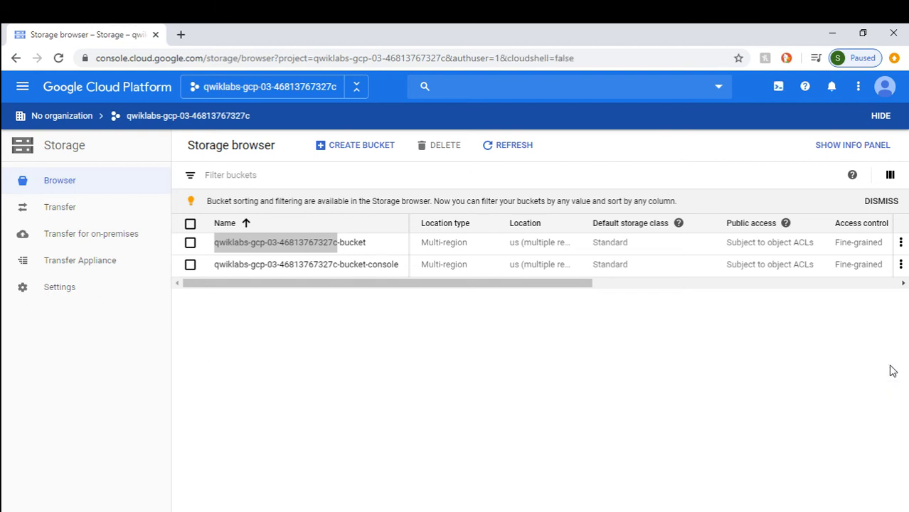
pyautogui.click(775, 96)
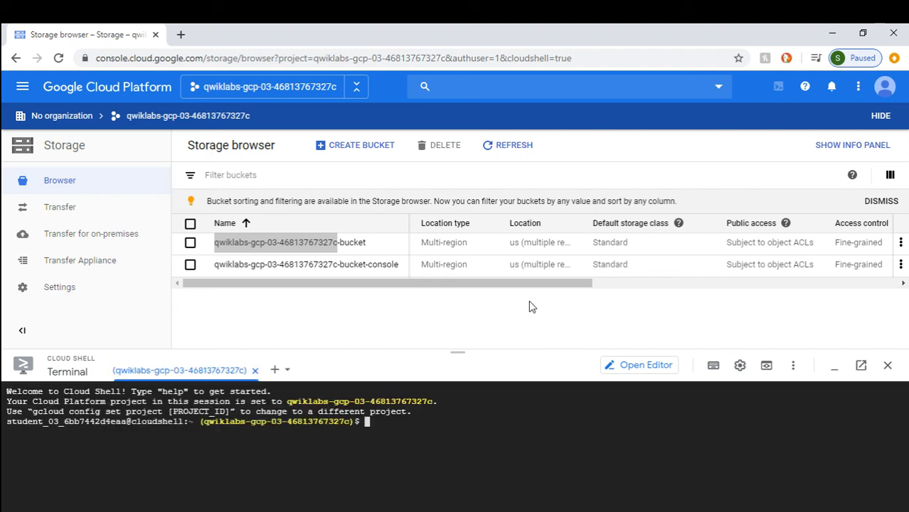
pyautogui.write('echo $PROJECT')
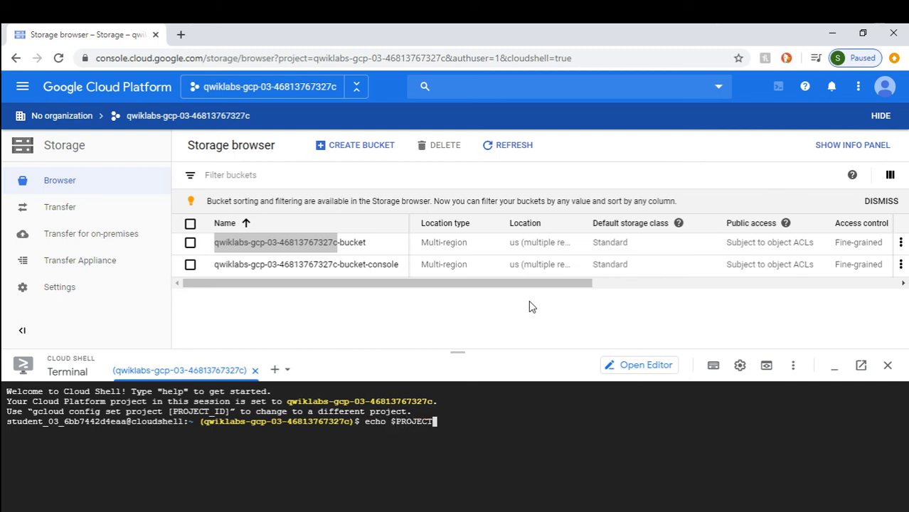
pyautogui.write('_ID')
pyautogui.press('Return')
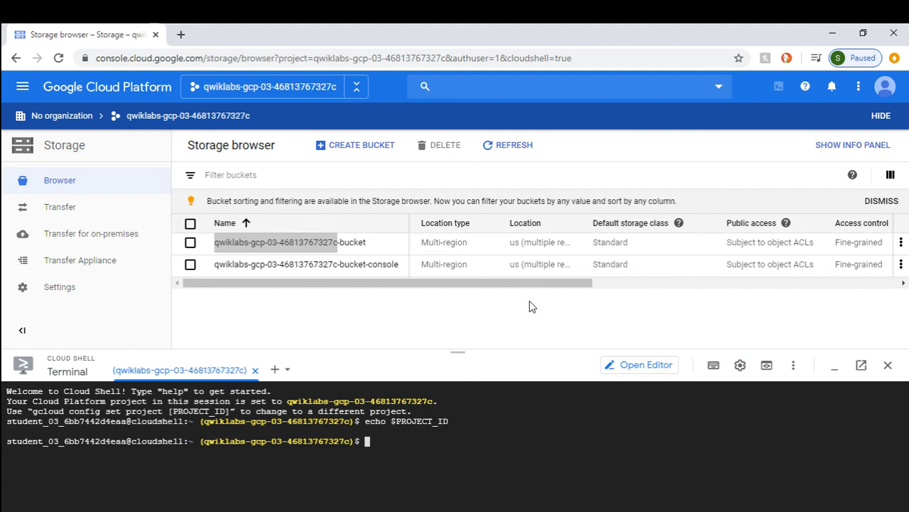
# Step: Open .profile in nano and enlarge the Cloud Shell terminal to show the whole file
pyautogui.write('nano .profile')
pyautogui.press('Return')
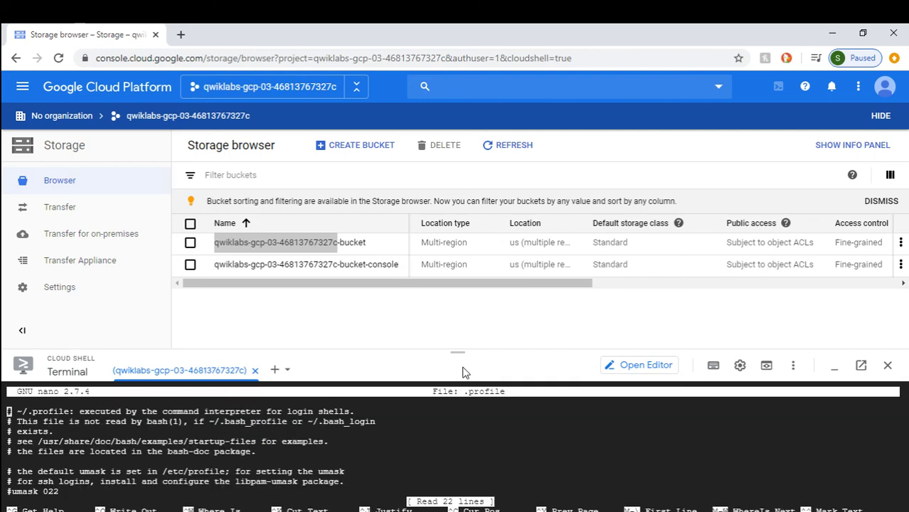
pyautogui.moveTo(457, 351); pyautogui.dragTo(457, 147)
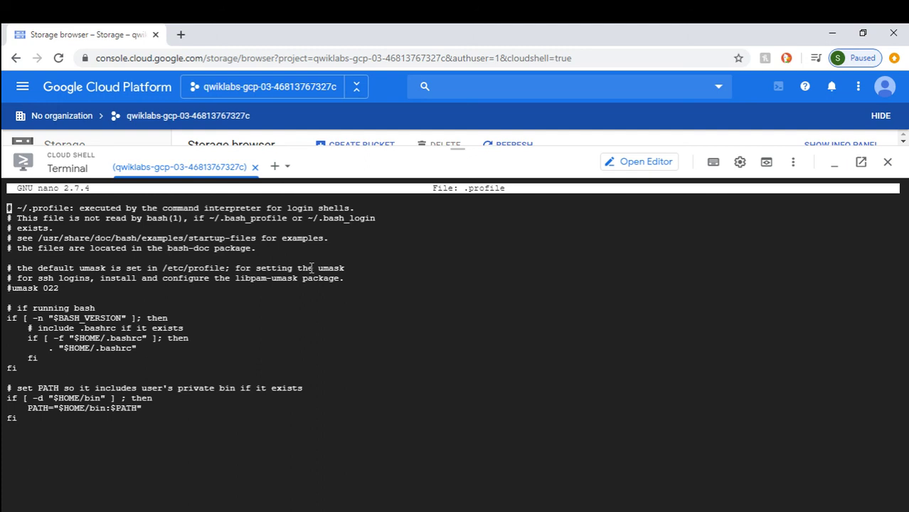
# Step: Add the line source class/config at the end of .profile, save the file and exit nano
pyautogui.press('Down')
pyautogui.press('Down')
pyautogui.press('Down')
pyautogui.press('Down')
pyautogui.press('Down')
pyautogui.press('Down')
pyautogui.press('Down')
pyautogui.press('Down')
pyautogui.press('Down')
pyautogui.press('Down')
pyautogui.press('Down')
pyautogui.press('Down')
pyautogui.press('Down')
pyautogui.press('Down')
pyautogui.press('Down')
pyautogui.press('Down')
pyautogui.press('Down')
pyautogui.press('Down')
pyautogui.press('Down')
pyautogui.press('Down')
pyautogui.press('Down')
pyautogui.press('Down')
pyautogui.press('Return')
pyautogui.write('sourc')
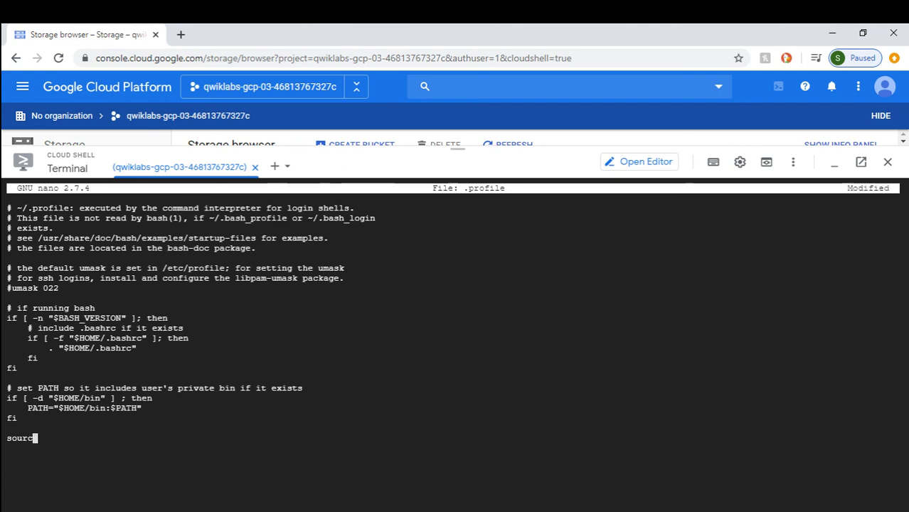
pyautogui.write('e clas')
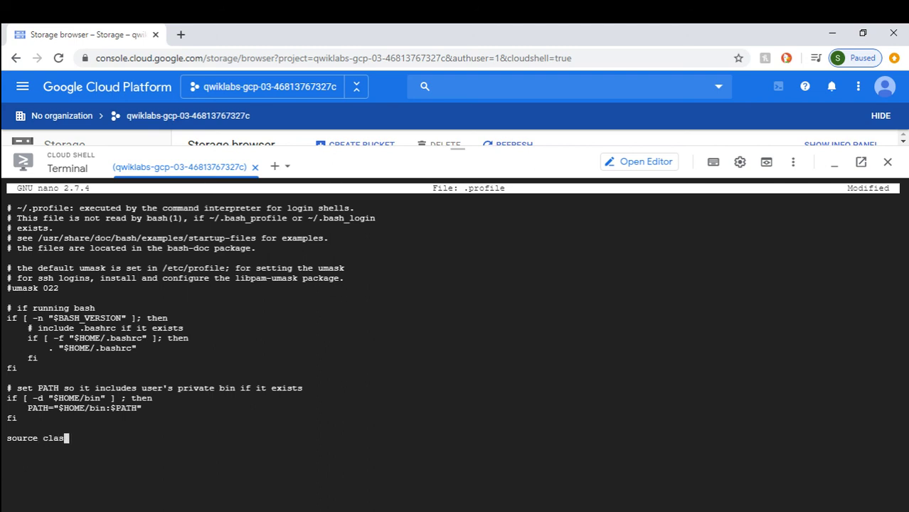
pyautogui.write('s/config')
pyautogui.hotkey('ctrl', 'x')
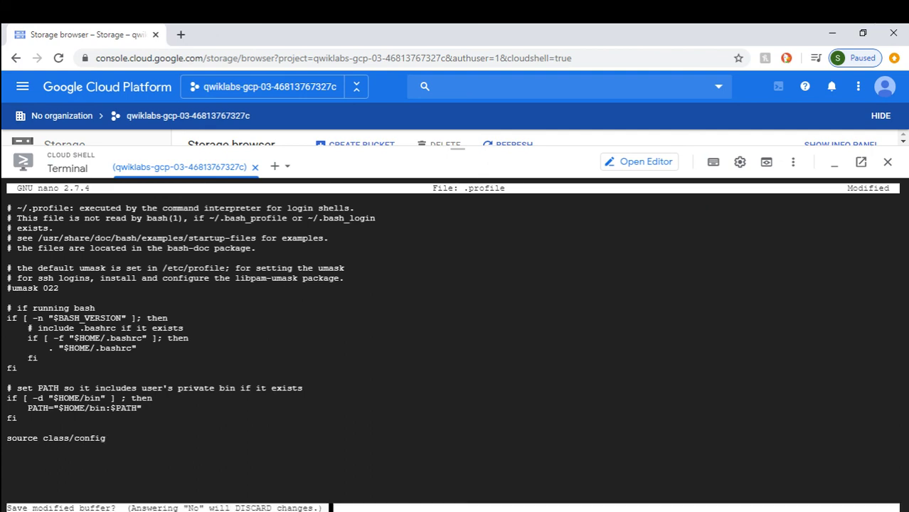
pyautogui.press('y')
pyautogui.press('Return')
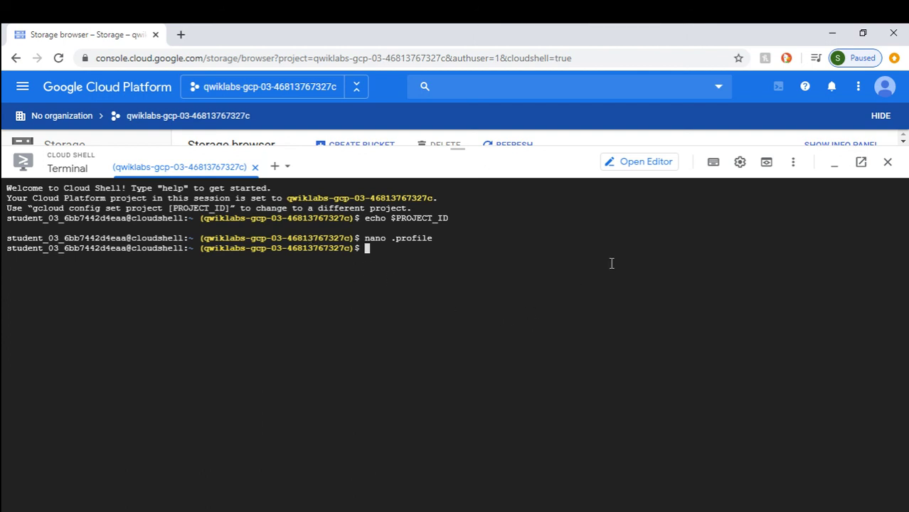
# Step: Restart Cloud Shell and echo $PROJECT_ID to verify that the updated .profile loads the variable
pyautogui.click(885, 163)
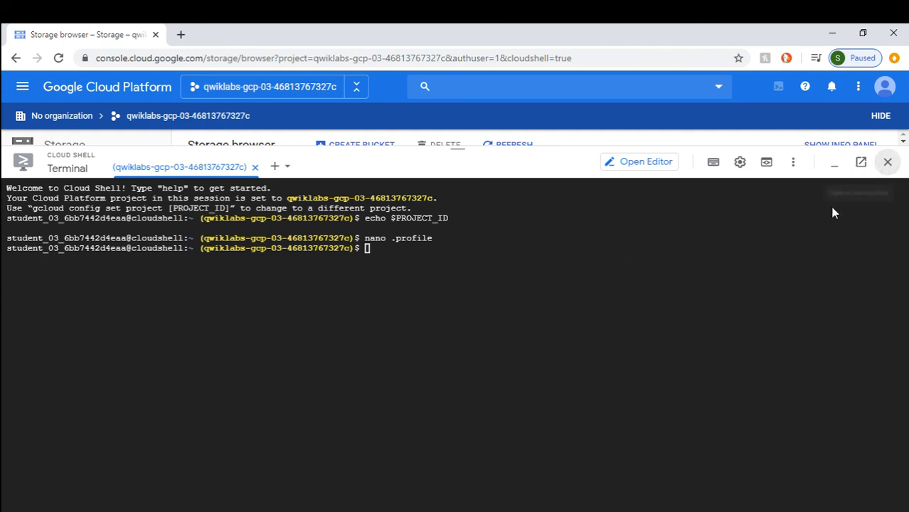
pyautogui.click(778, 86)
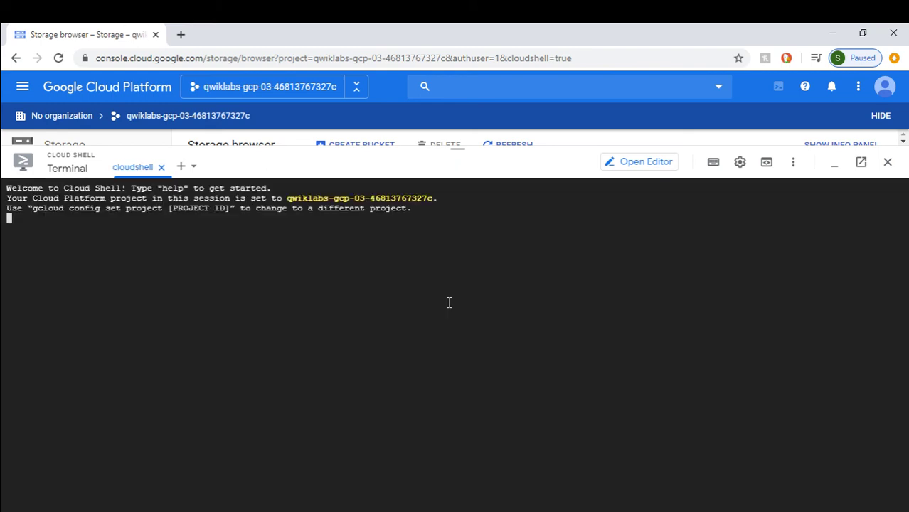
pyautogui.write('echo')
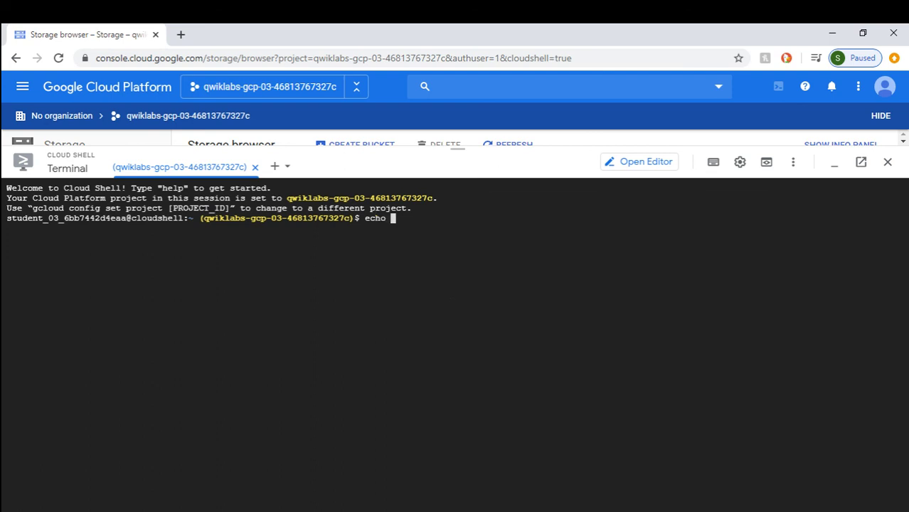
pyautogui.write(' #')
pyautogui.press('BackSpace')
pyautogui.write('$')
pyautogui.write('PROJECT_ID')
pyautogui.press('Return')
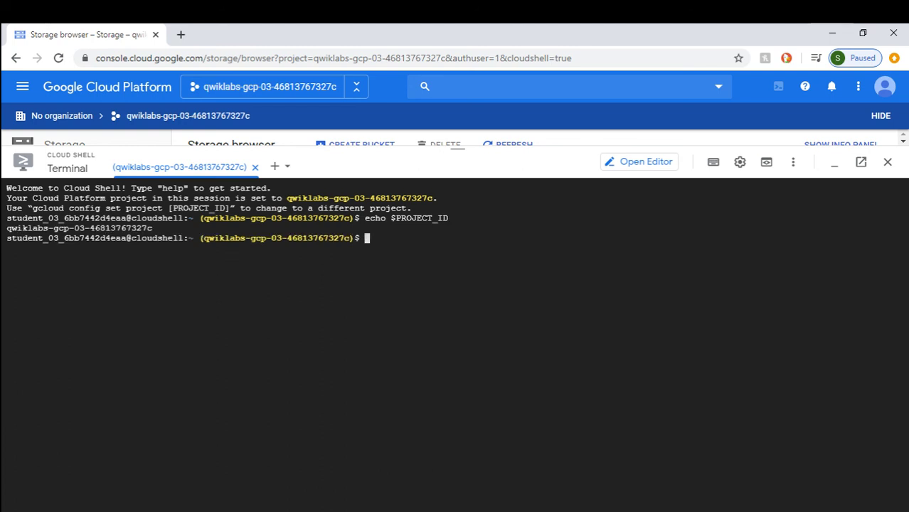